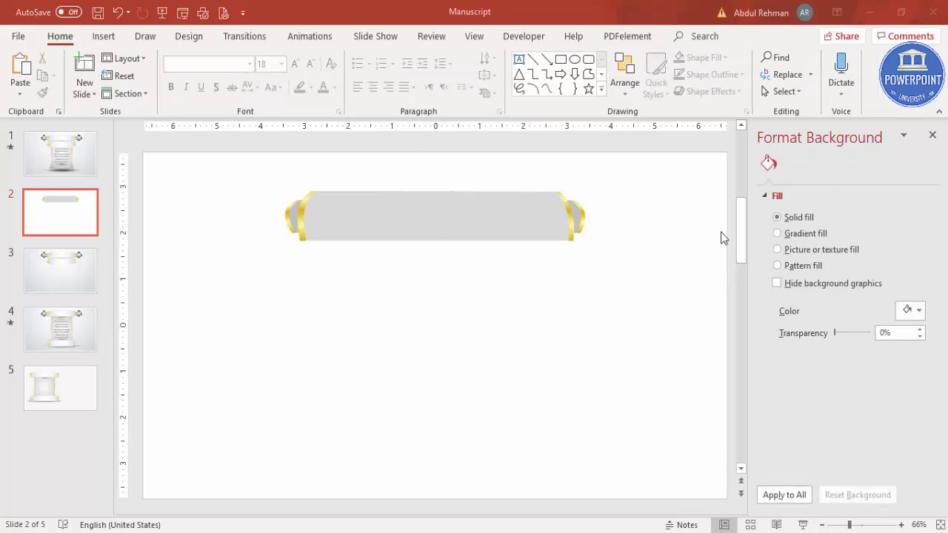
Group the scroll rod pieces and drag a copy of the rod further down.
{"action": "left_click_drag", "start_coordinate": [241, 167], "coordinate": [644, 281]}
{"action": "key", "text": "ctrl+g"}
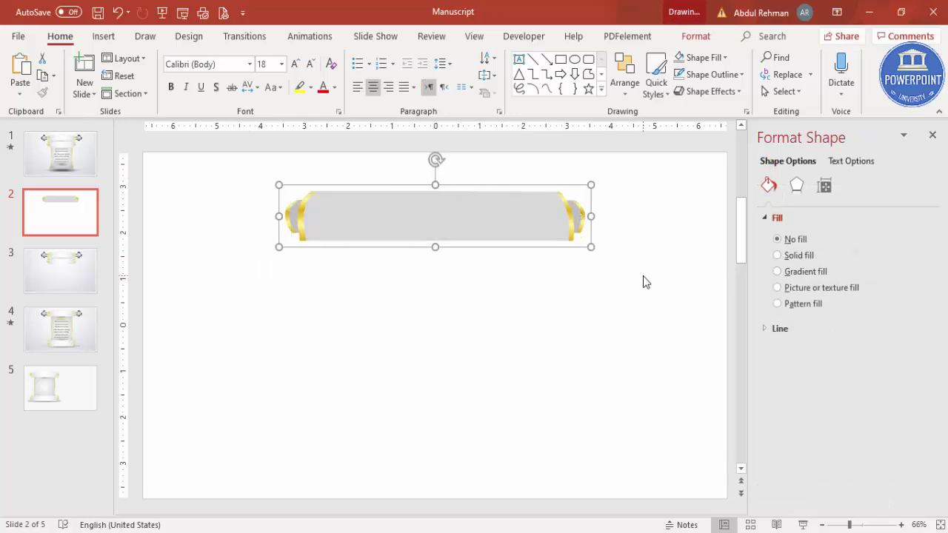
{"action": "left_click_drag", "start_coordinate": [541, 229], "coordinate": [533, 405]}
Flip the copied rod vertically and move it to the bottom of the slide.
{"action": "left_click", "coordinate": [697, 37]}
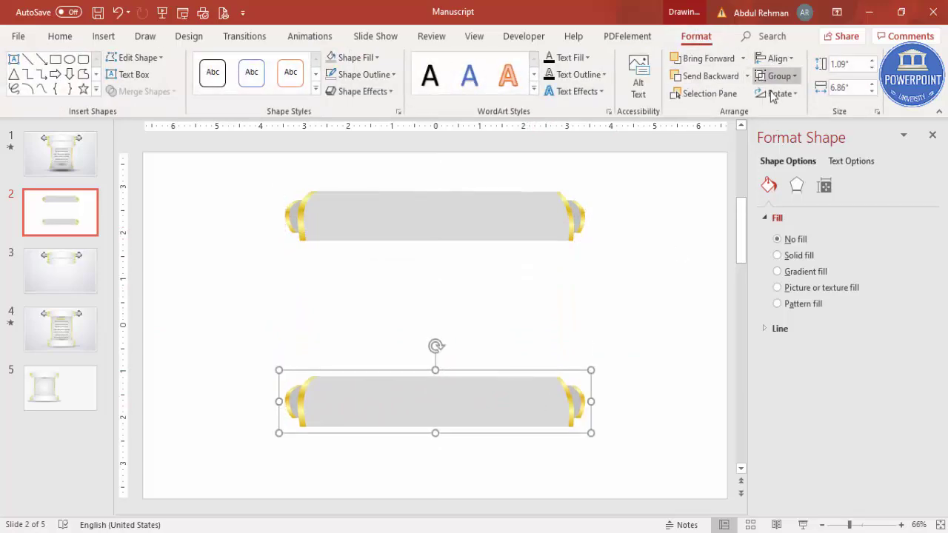
{"action": "left_click", "coordinate": [775, 94]}
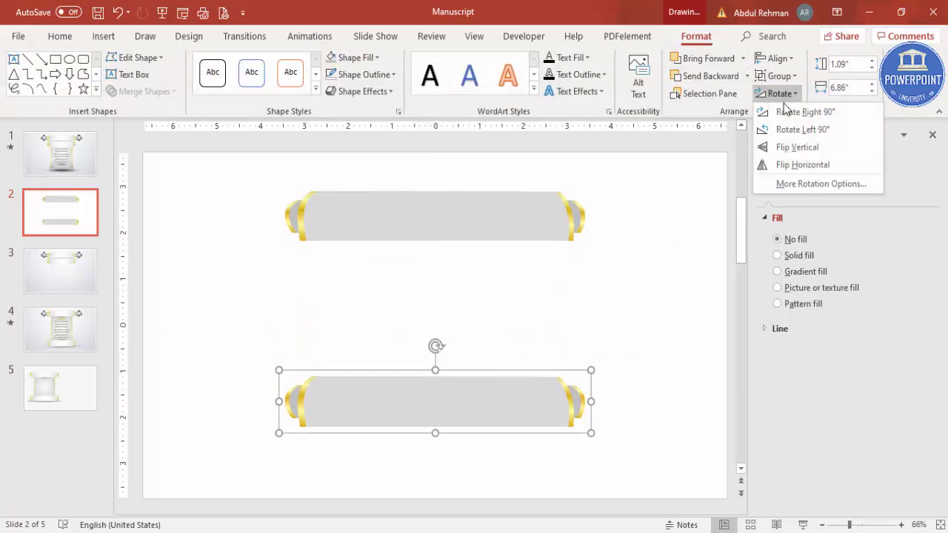
{"action": "left_click", "coordinate": [789, 153]}
{"action": "left_click_drag", "start_coordinate": [554, 377], "coordinate": [546, 437]}
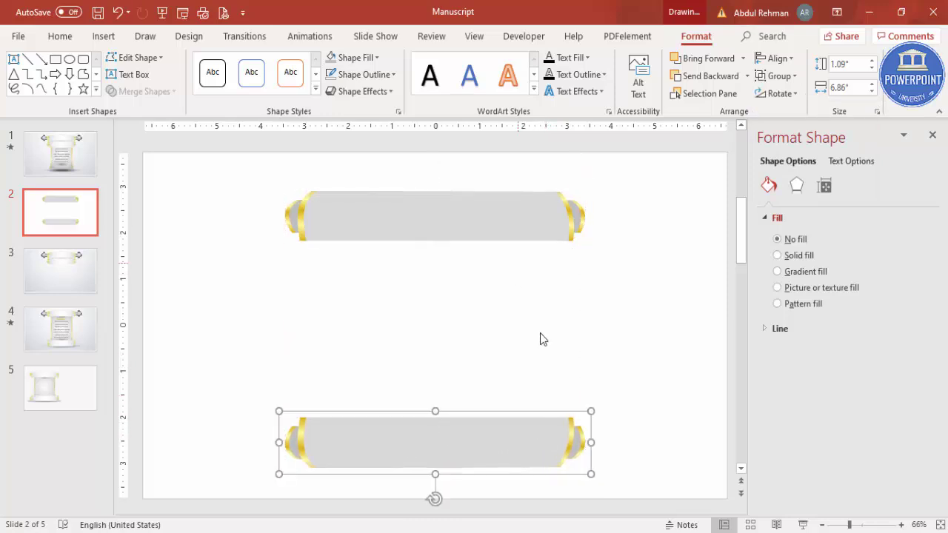
{"action": "left_click", "coordinate": [586, 298]}
{"action": "left_click", "coordinate": [103, 35]}
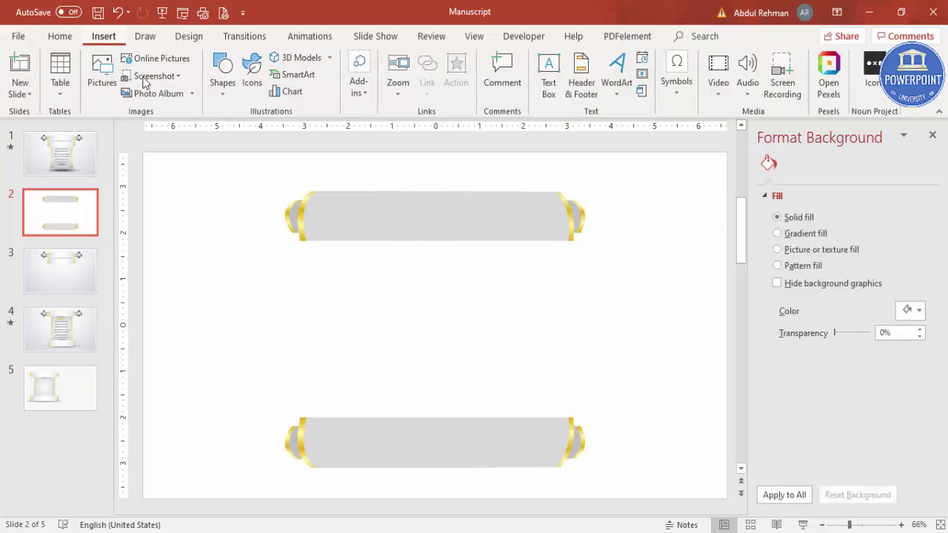
Draw a rectangle spanning the gap between the two rods.
{"action": "left_click", "coordinate": [223, 101]}
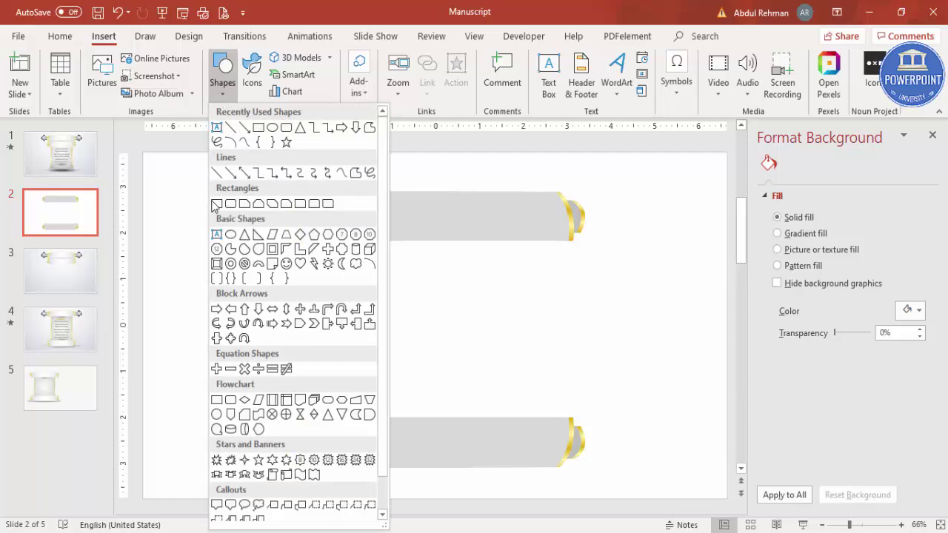
{"action": "left_click", "coordinate": [215, 204]}
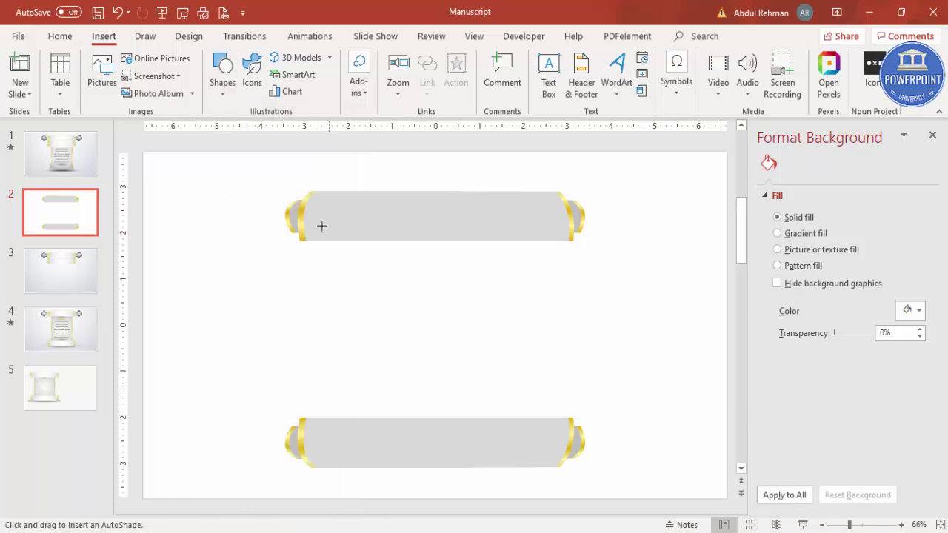
{"action": "left_click_drag", "start_coordinate": [318, 217], "coordinate": [556, 449]}
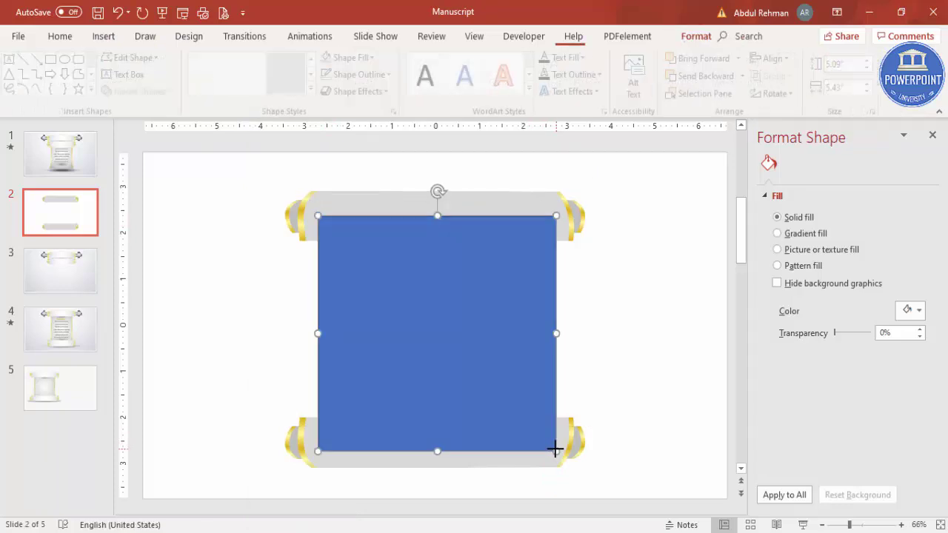
Remove the rectangle's outline and fill it dark grey.
{"action": "left_click", "coordinate": [370, 74]}
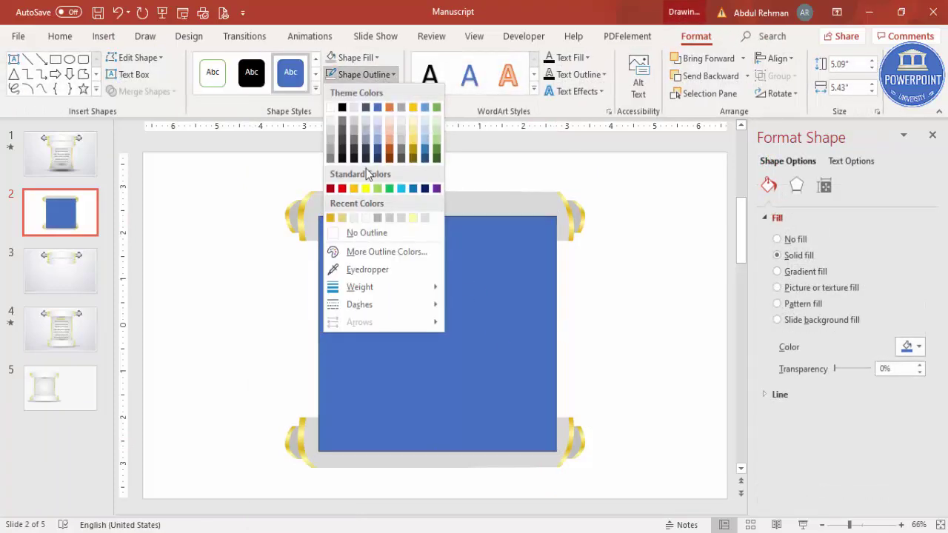
{"action": "left_click", "coordinate": [366, 232]}
{"action": "left_click", "coordinate": [352, 57]}
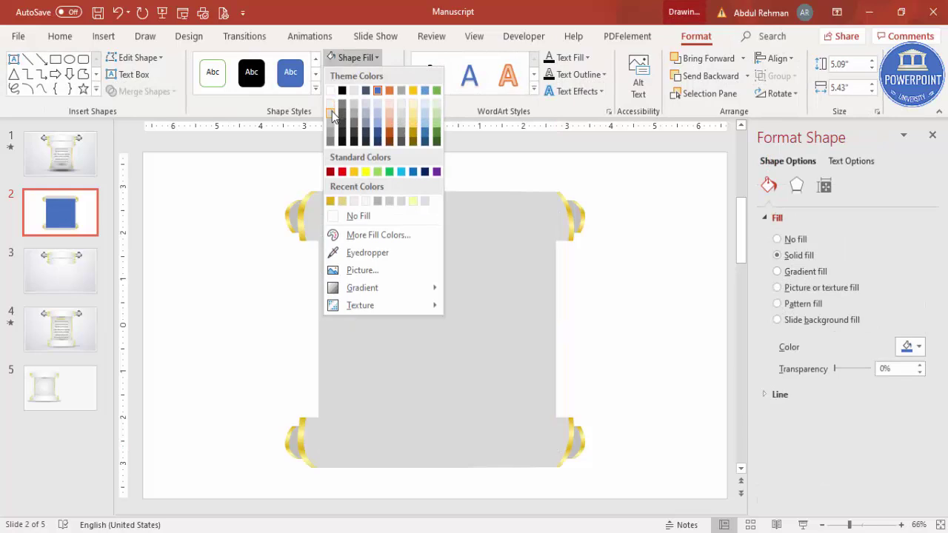
{"action": "left_click", "coordinate": [342, 124]}
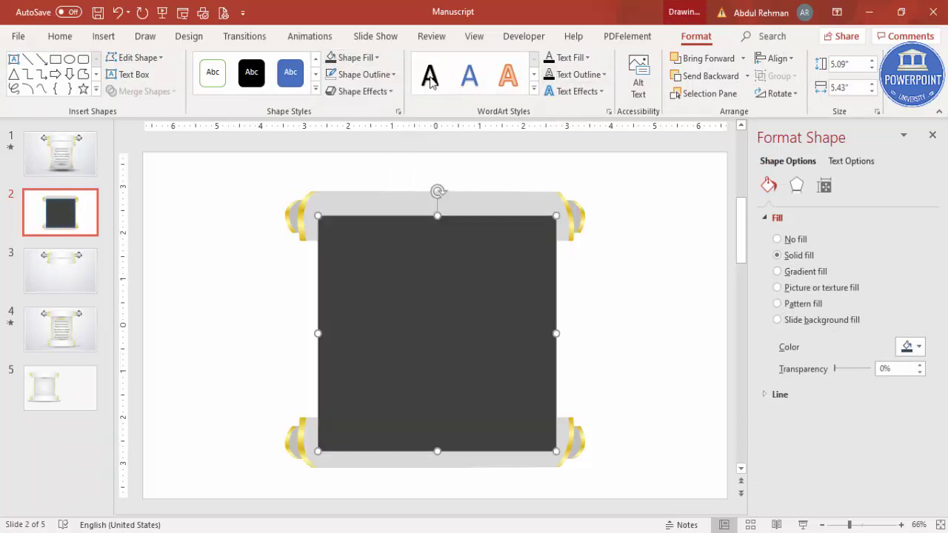
Edit the rectangle's points to bend its right edge into an inward curve.
{"action": "right_click", "coordinate": [449, 313]}
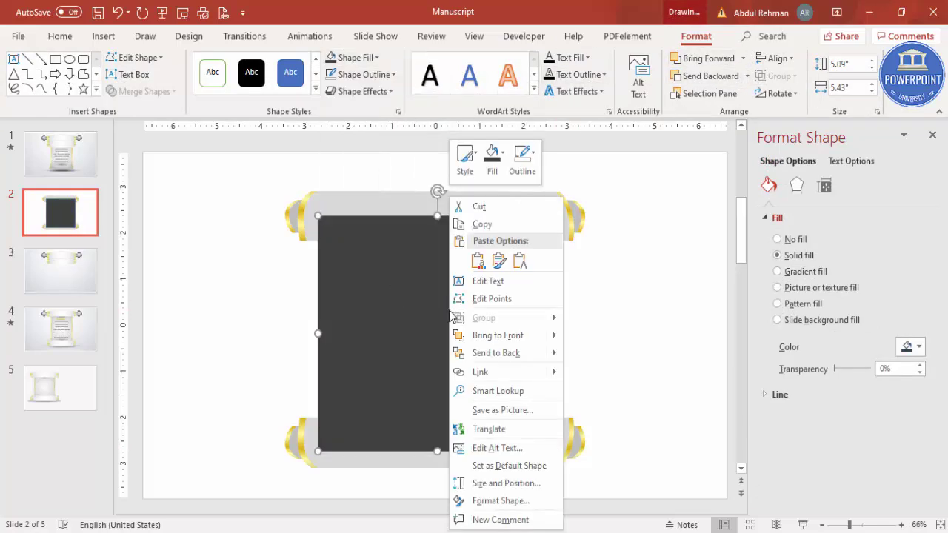
{"action": "left_click", "coordinate": [510, 302]}
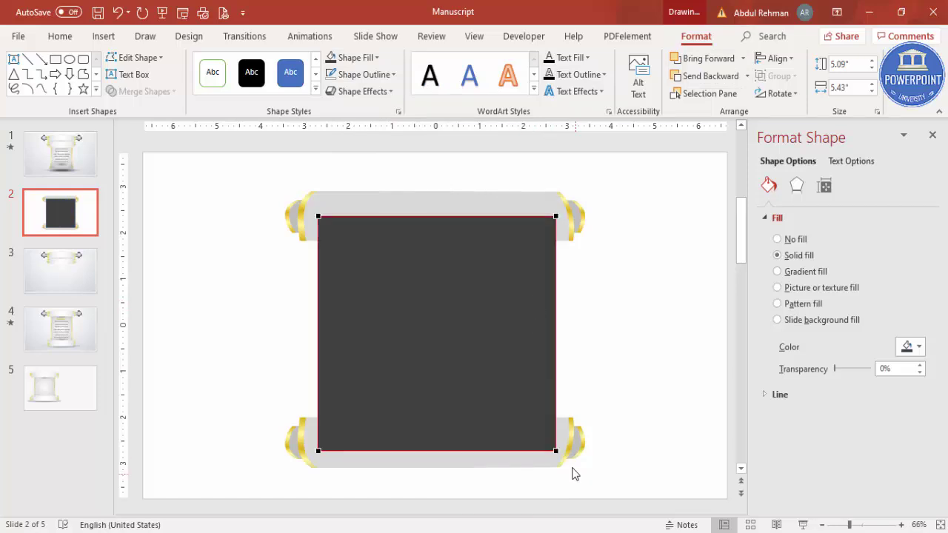
{"action": "left_click", "coordinate": [556, 451]}
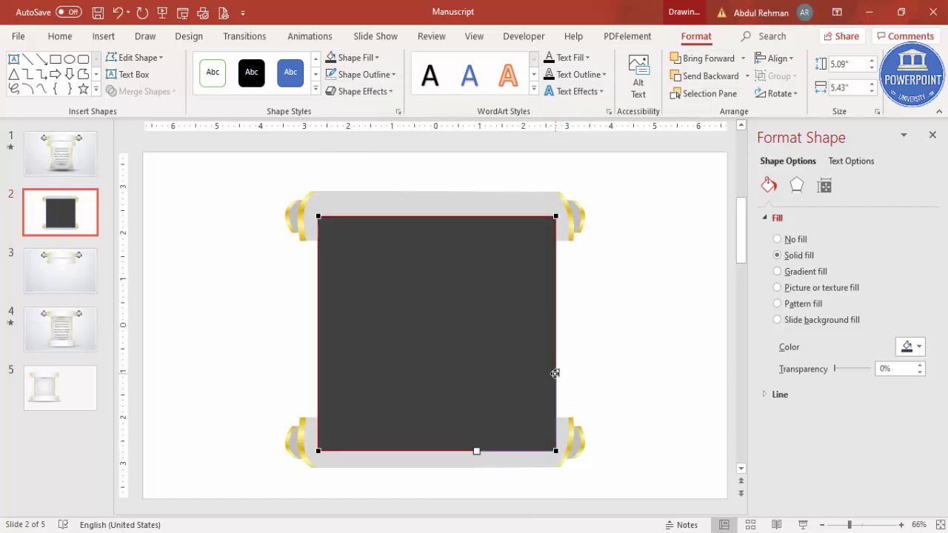
{"action": "left_click_drag", "start_coordinate": [553, 373], "coordinate": [513, 362]}
{"action": "left_click", "coordinate": [556, 217]}
{"action": "left_click_drag", "start_coordinate": [557, 296], "coordinate": [529, 294]}
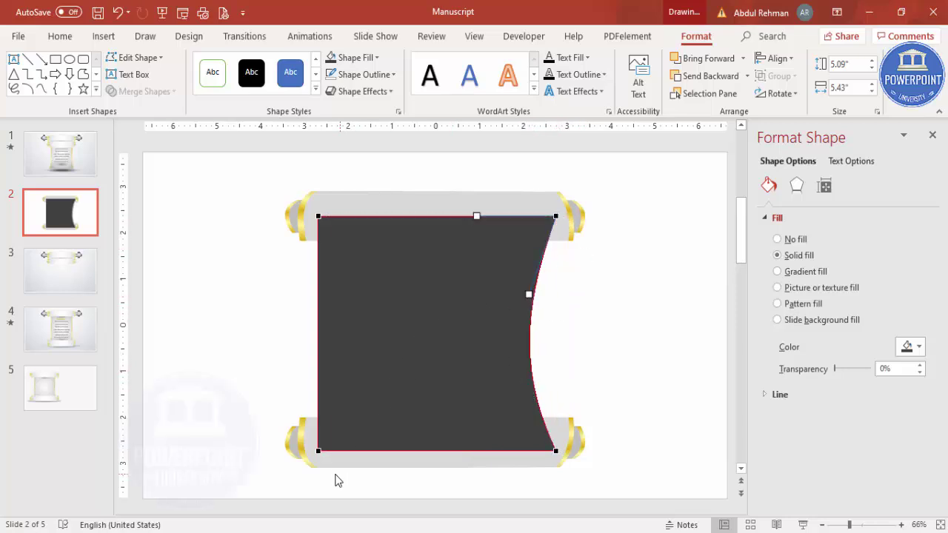
Curve the rectangle's left edge inward to match the right side.
{"action": "left_click", "coordinate": [320, 452]}
{"action": "left_click_drag", "start_coordinate": [319, 373], "coordinate": [361, 377]}
{"action": "left_click", "coordinate": [319, 217]}
{"action": "left_click_drag", "start_coordinate": [330, 294], "coordinate": [351, 292]}
{"action": "left_click", "coordinate": [561, 317]}
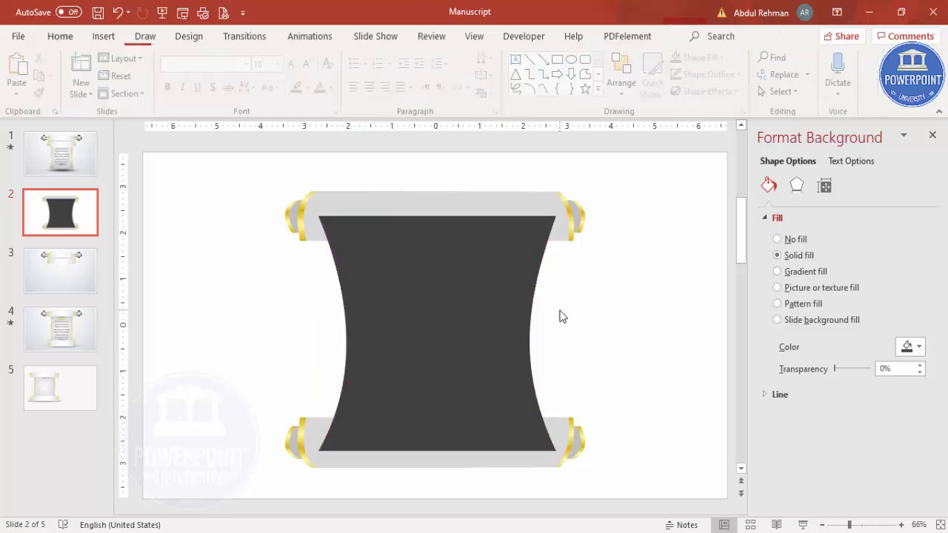
Duplicate the dark parchment and give the copy a gold gradient fill.
{"action": "left_click", "coordinate": [501, 270]}
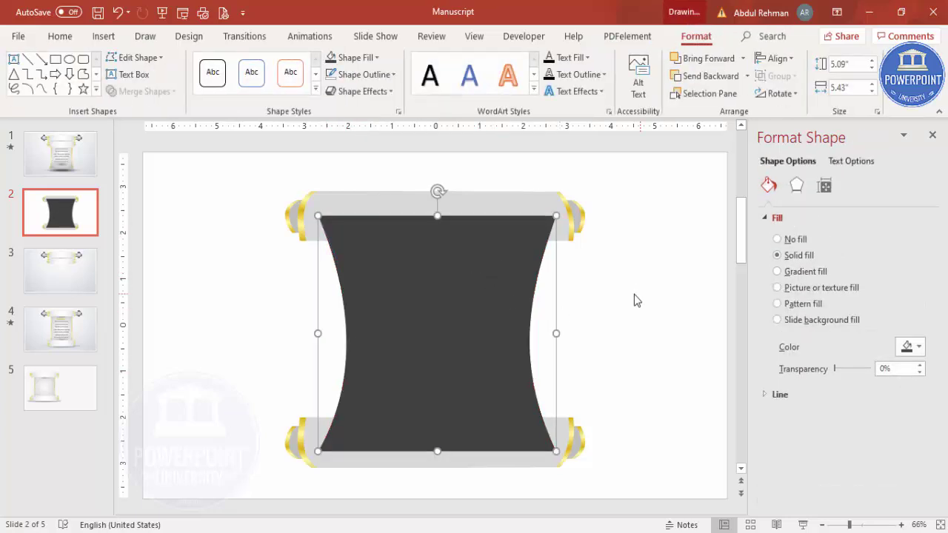
{"action": "left_click_drag", "start_coordinate": [508, 296], "coordinate": [645, 300]}
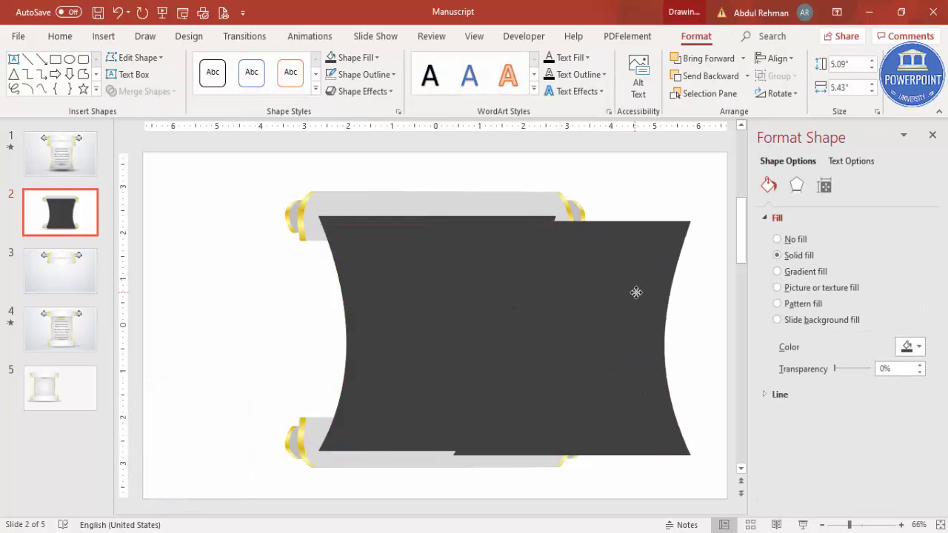
{"action": "left_click", "coordinate": [805, 272]}
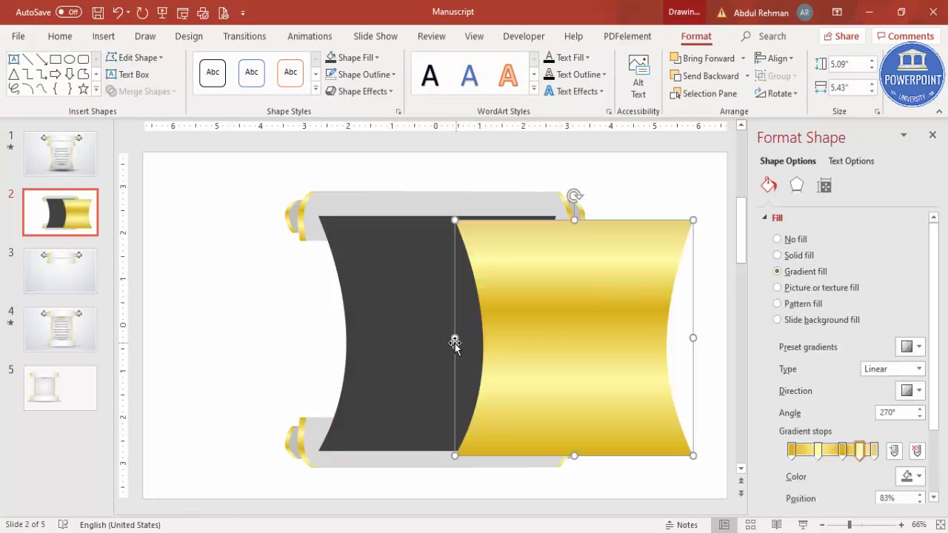
Widen the gold copy and place it centred behind the dark parchment.
{"action": "left_click_drag", "start_coordinate": [454, 339], "coordinate": [435, 339]}
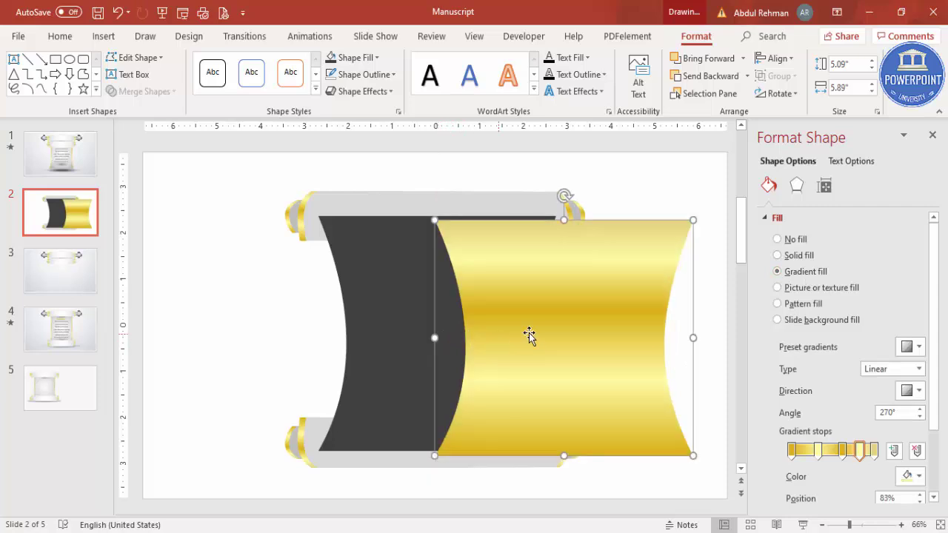
{"action": "left_click_drag", "start_coordinate": [563, 328], "coordinate": [482, 301]}
{"action": "left_click", "coordinate": [726, 82]}
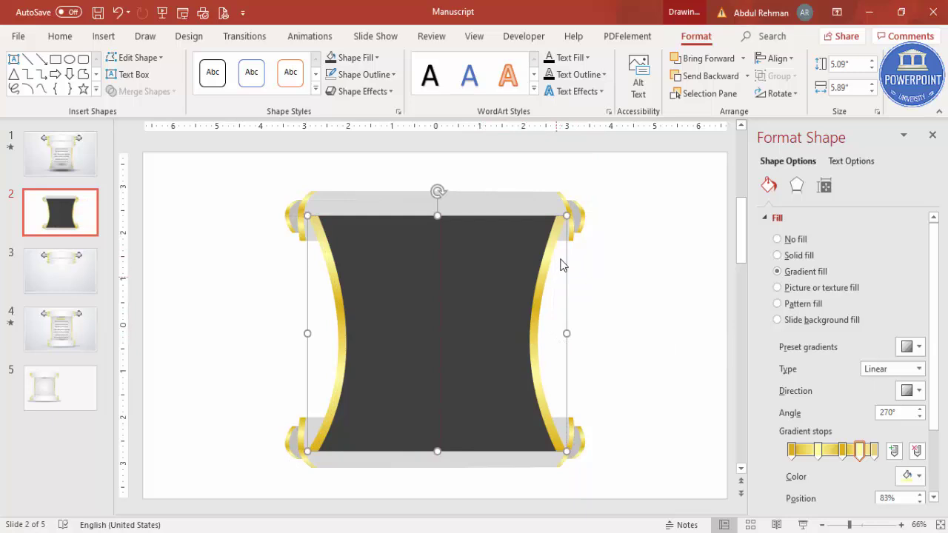
{"action": "left_click", "coordinate": [408, 265], "text": "shift"}
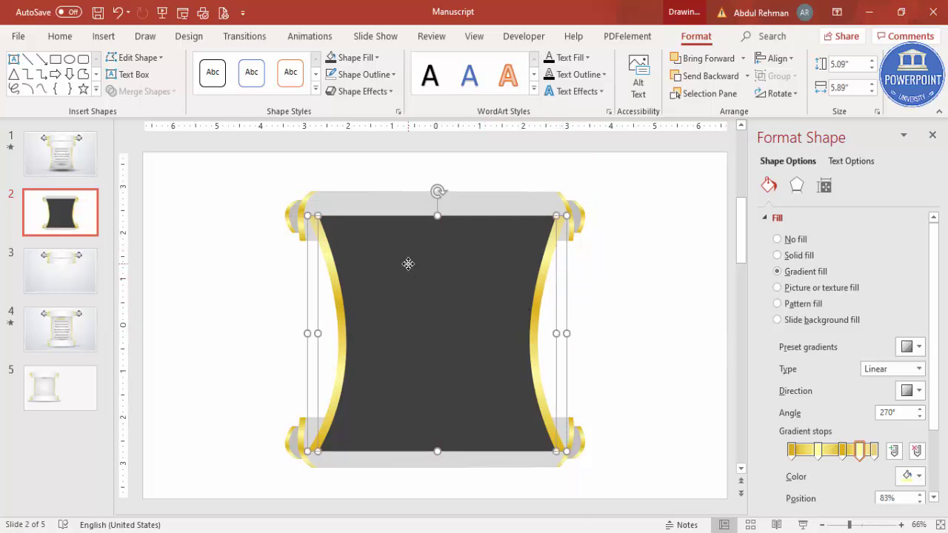
Group the gold and dark sheets and send the group back twice behind both rods.
{"action": "key", "text": "ctrl+g"}
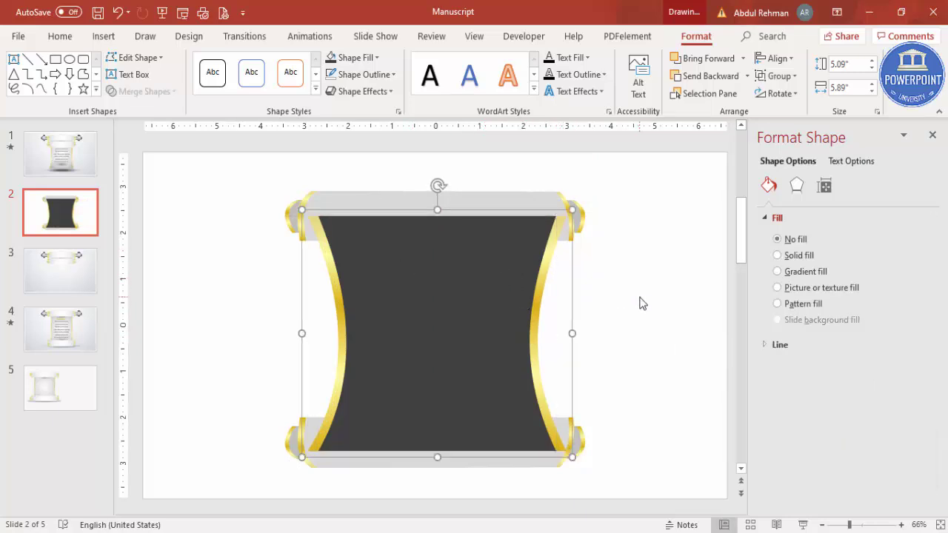
{"action": "left_click", "coordinate": [709, 77]}
{"action": "left_click", "coordinate": [709, 77]}
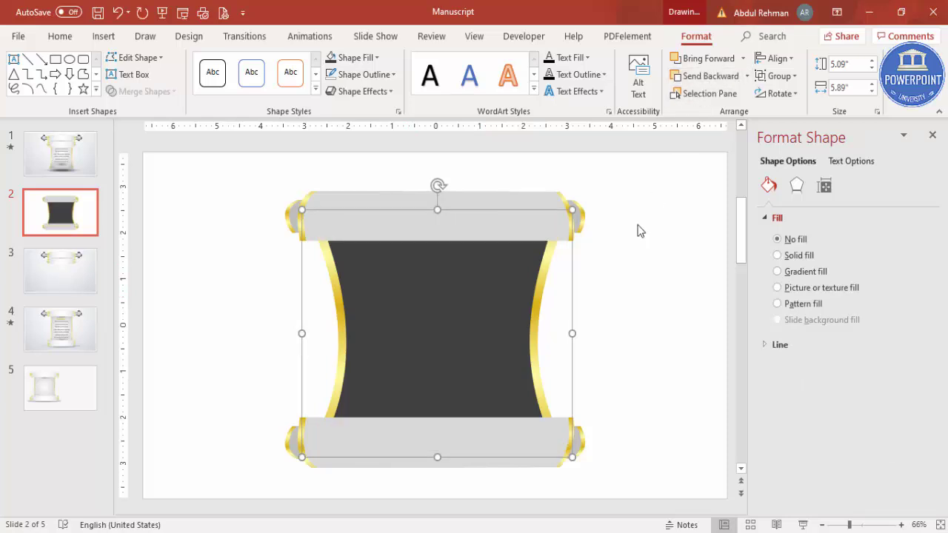
{"action": "left_click", "coordinate": [633, 355]}
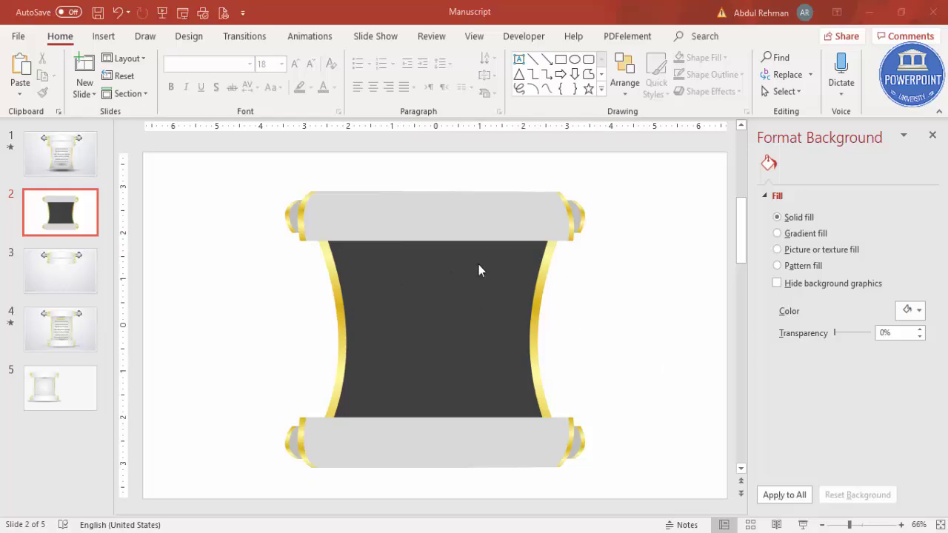
Draw a text box on the dark parchment and type the Invitation heading.
{"action": "left_click", "coordinate": [104, 36]}
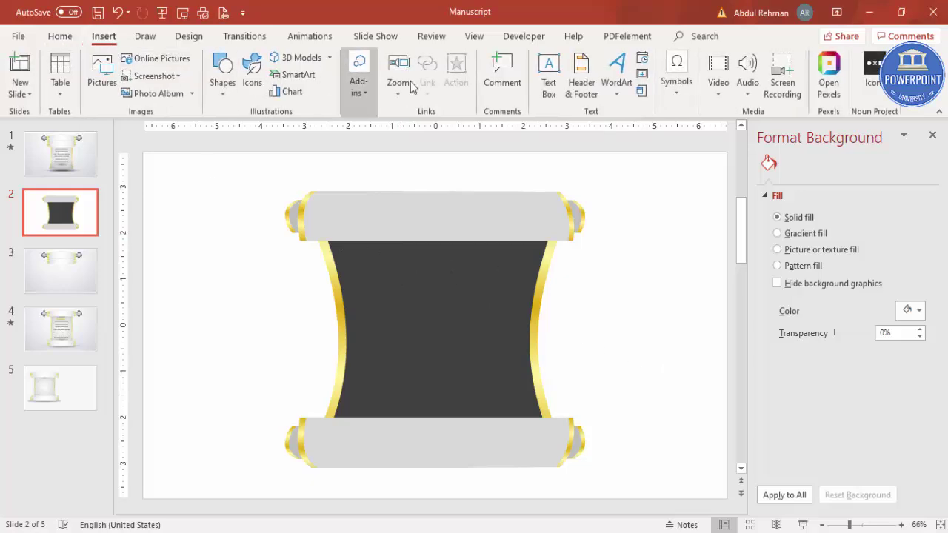
{"action": "left_click", "coordinate": [546, 72]}
{"action": "left_click_drag", "start_coordinate": [401, 267], "coordinate": [597, 297]}
{"action": "type", "text": "Invitation"}
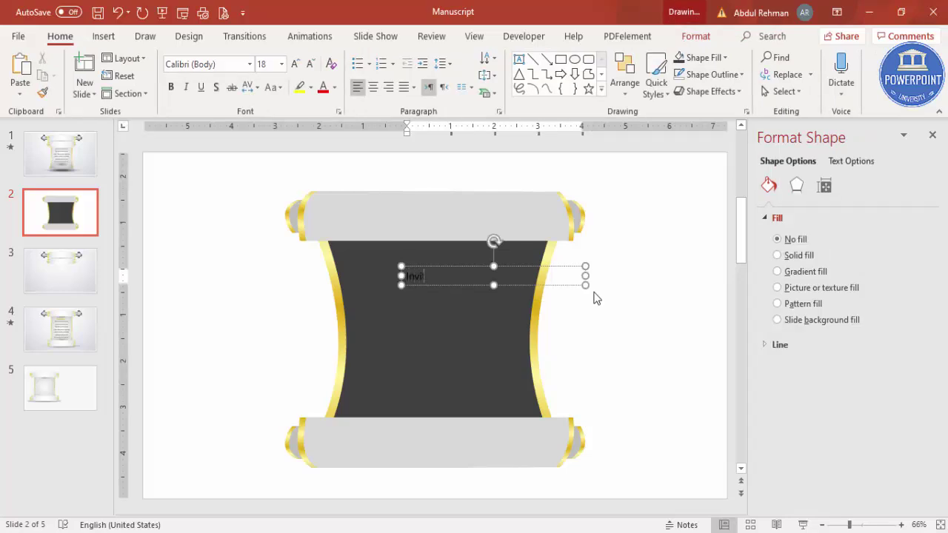
Make the Invitation text gold, in Hand Of Sean font, centre-aligned.
{"action": "left_click", "coordinate": [499, 267]}
{"action": "left_click", "coordinate": [334, 88]}
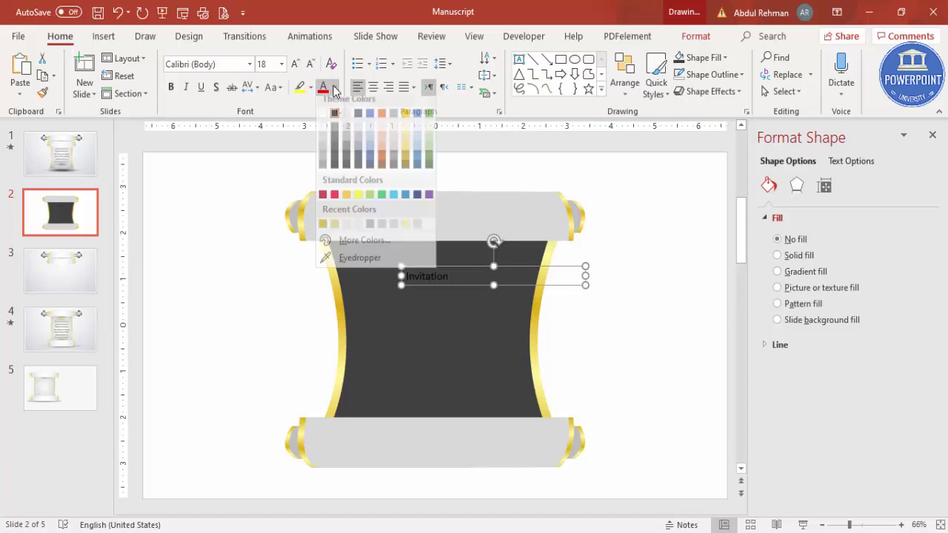
{"action": "left_click", "coordinate": [323, 223]}
{"action": "left_click", "coordinate": [222, 65]}
{"action": "type", "text": "Hand Of Sean"}
{"action": "key", "text": "Return"}
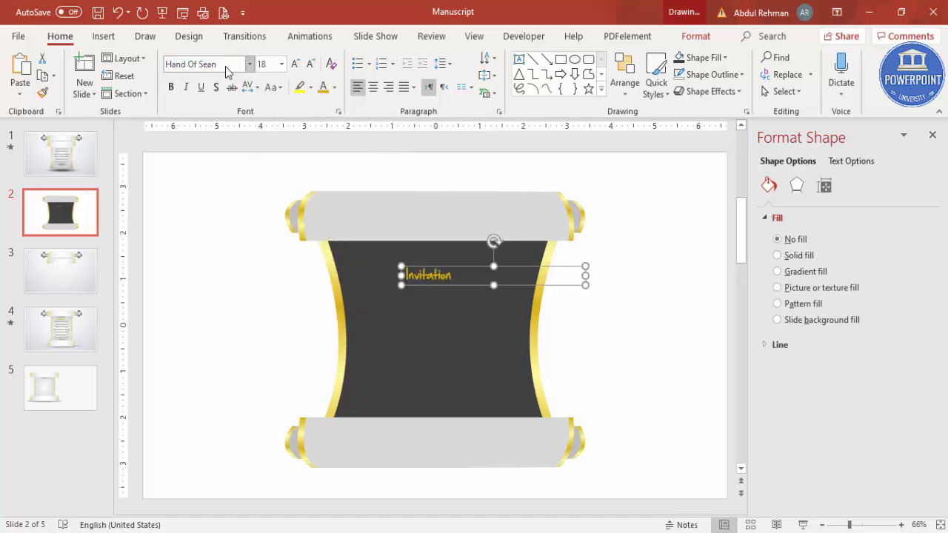
{"action": "left_click", "coordinate": [372, 88]}
Enlarge Invitation to size 20, move it to the top centre, and recolour it pale gold.
{"action": "left_click", "coordinate": [294, 64]}
{"action": "left_click_drag", "start_coordinate": [542, 265], "coordinate": [485, 249]}
{"action": "left_click", "coordinate": [334, 87]}
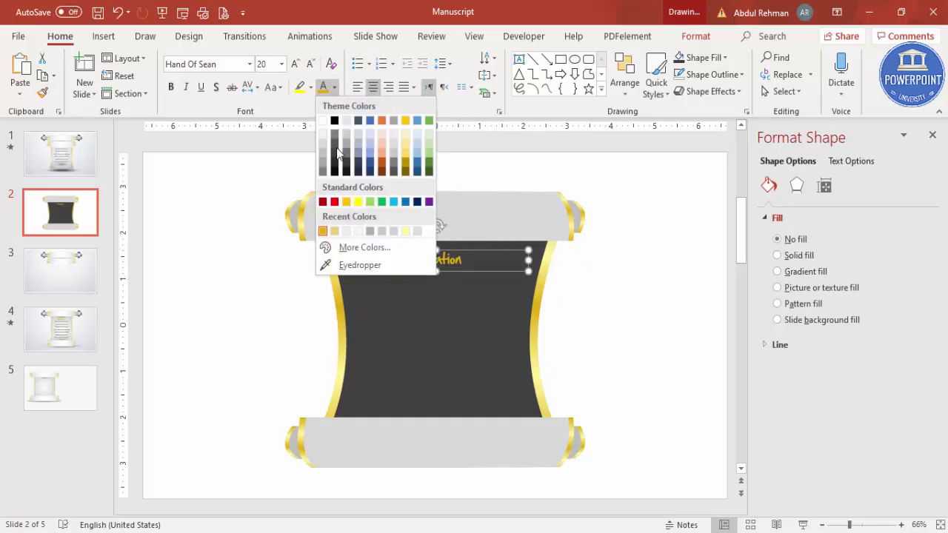
{"action": "left_click", "coordinate": [332, 229]}
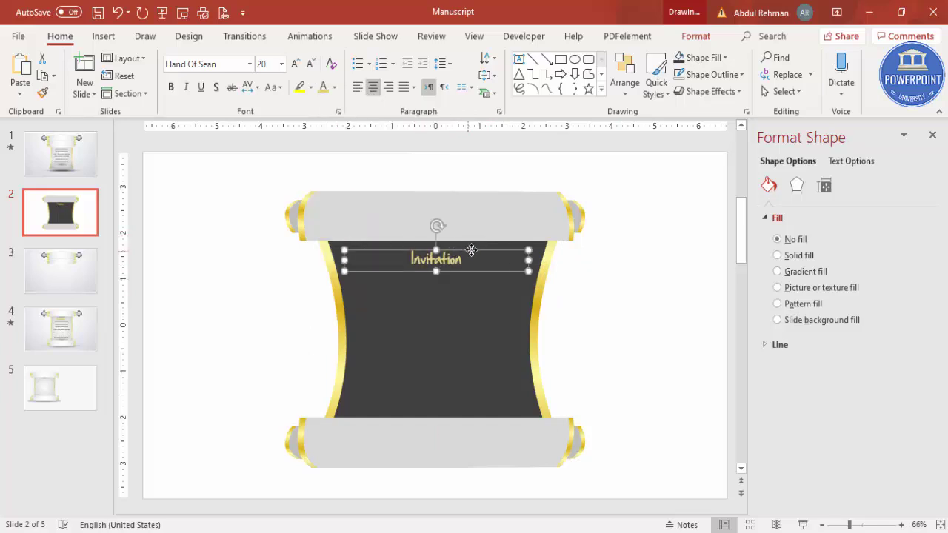
{"action": "left_click", "coordinate": [657, 280]}
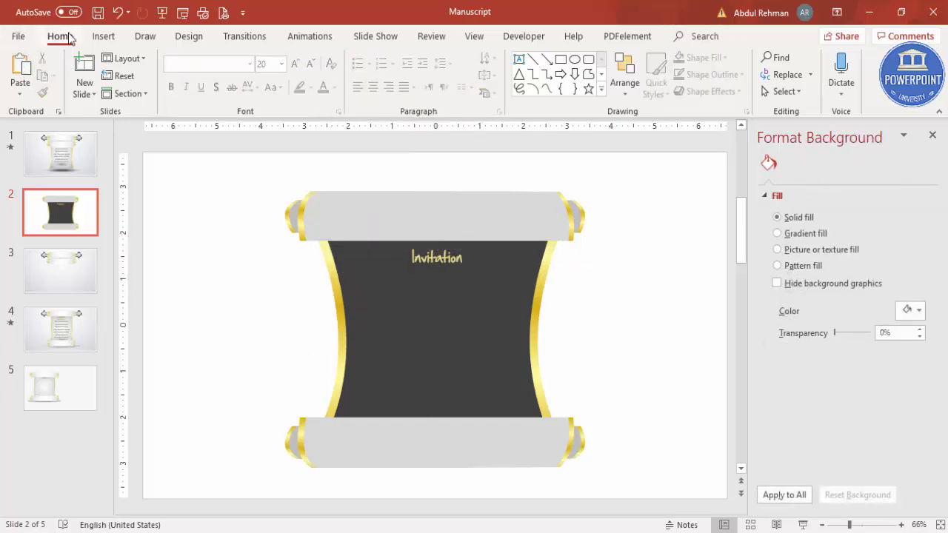
Add a text box on the scroll reading 'Add your detail text here'.
{"action": "left_click", "coordinate": [104, 36]}
{"action": "left_click", "coordinate": [548, 78]}
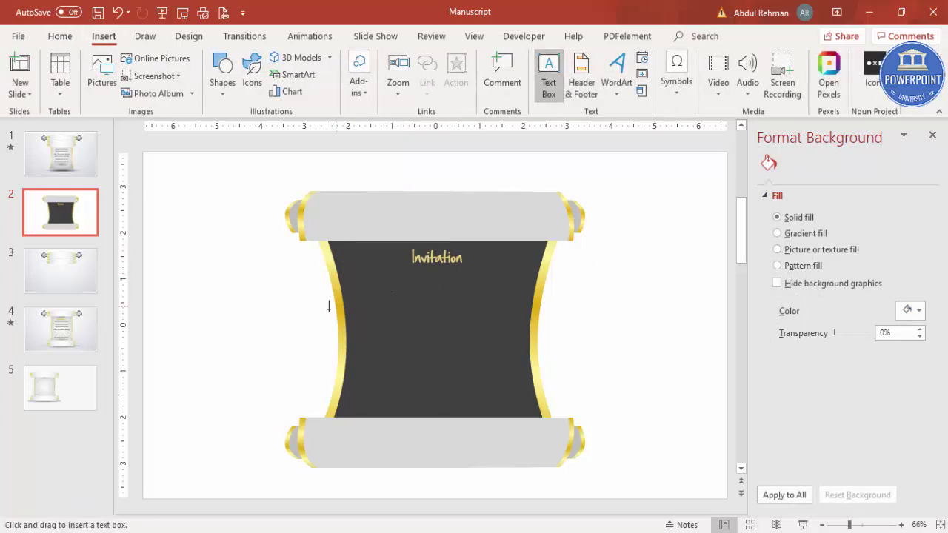
{"action": "mouse_move", "coordinate": [388, 324]}
{"action": "left_mouse_down"}
{"action": "mouse_move", "coordinate": [484, 334]}
{"action": "mouse_move", "coordinate": [510, 324]}
{"action": "left_mouse_up"}
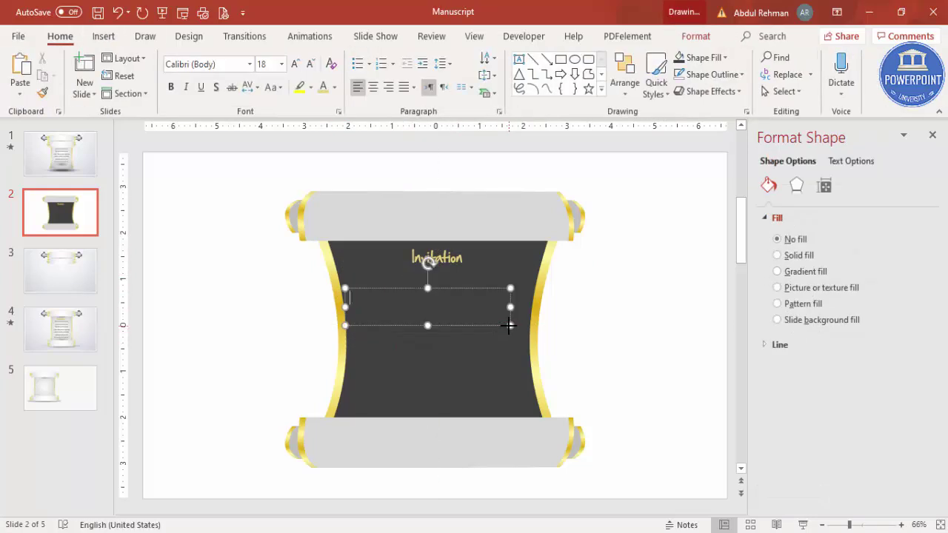
{"action": "type", "text": "Add your de"}
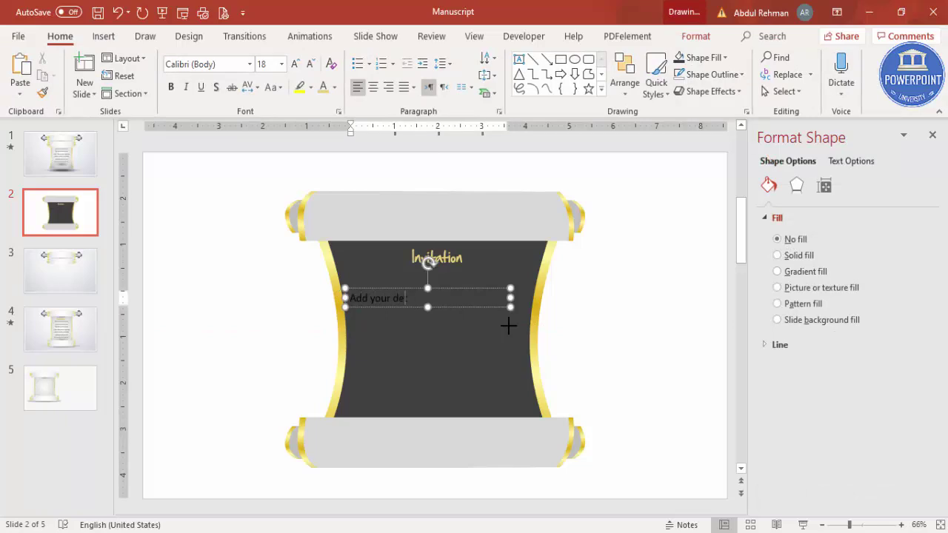
{"action": "type", "text": "tail text here"}
Format the detail text white, centred, in Hand Of Sean, centred on the slide.
{"action": "left_click", "coordinate": [444, 288]}
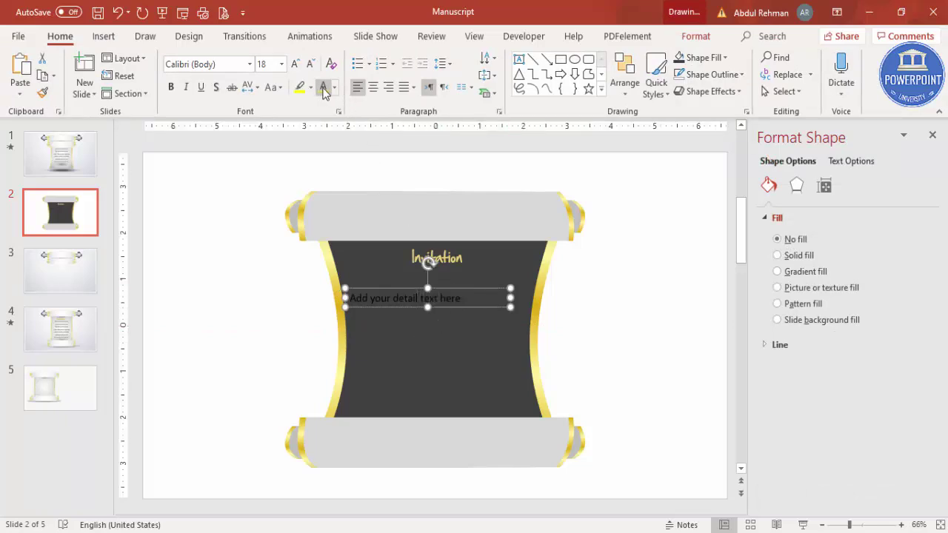
{"action": "left_click", "coordinate": [334, 88]}
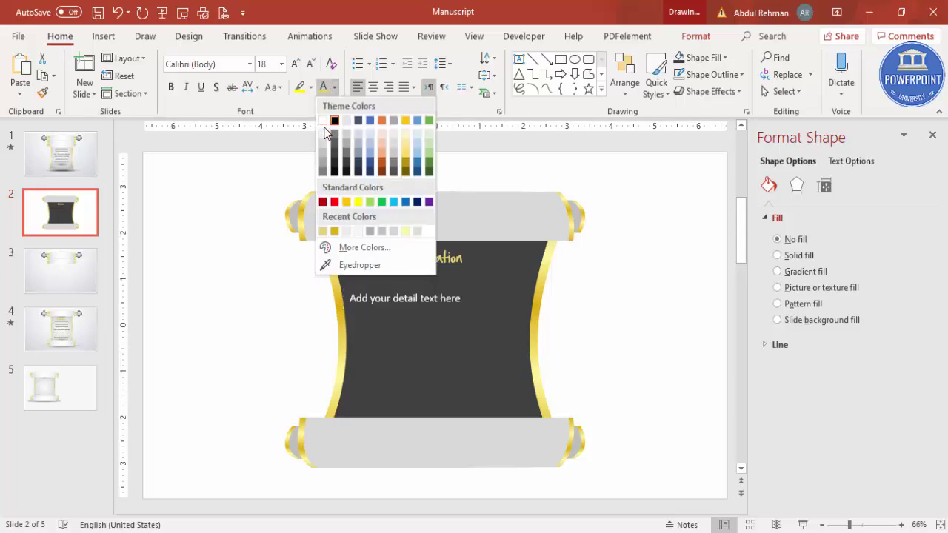
{"action": "left_click", "coordinate": [322, 139]}
{"action": "left_click", "coordinate": [374, 86]}
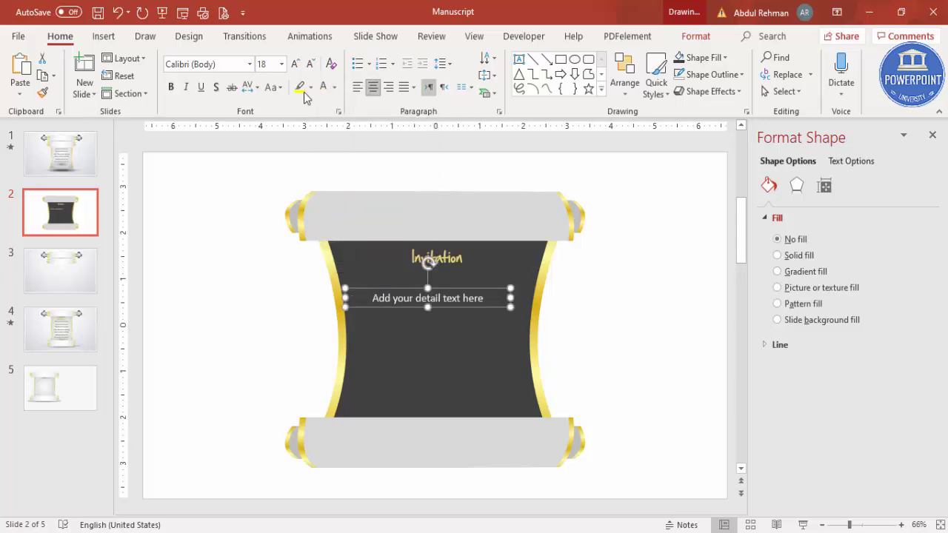
{"action": "left_click", "coordinate": [229, 63]}
{"action": "type", "text": "Hand Of Sean"}
{"action": "key", "text": "Return"}
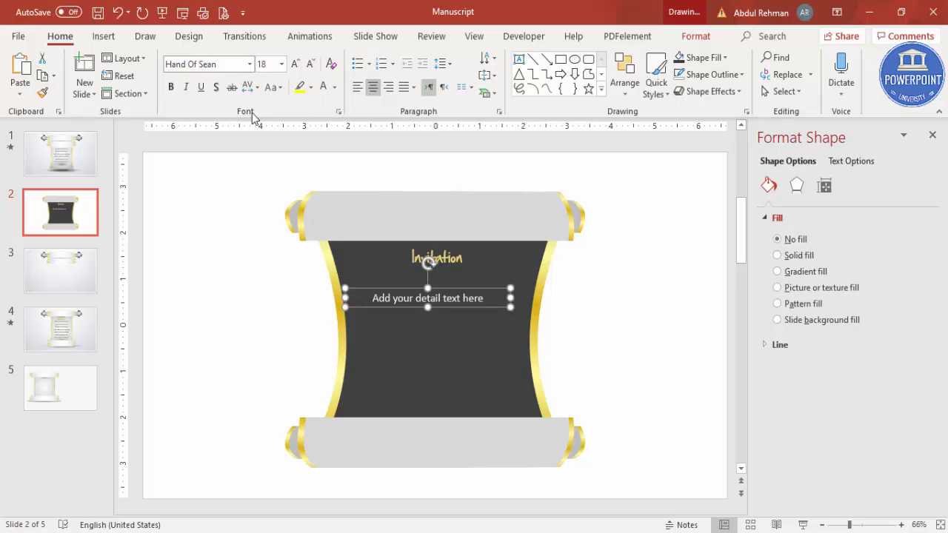
{"action": "left_click_drag", "start_coordinate": [488, 292], "coordinate": [487, 291]}
{"action": "left_click", "coordinate": [569, 309]}
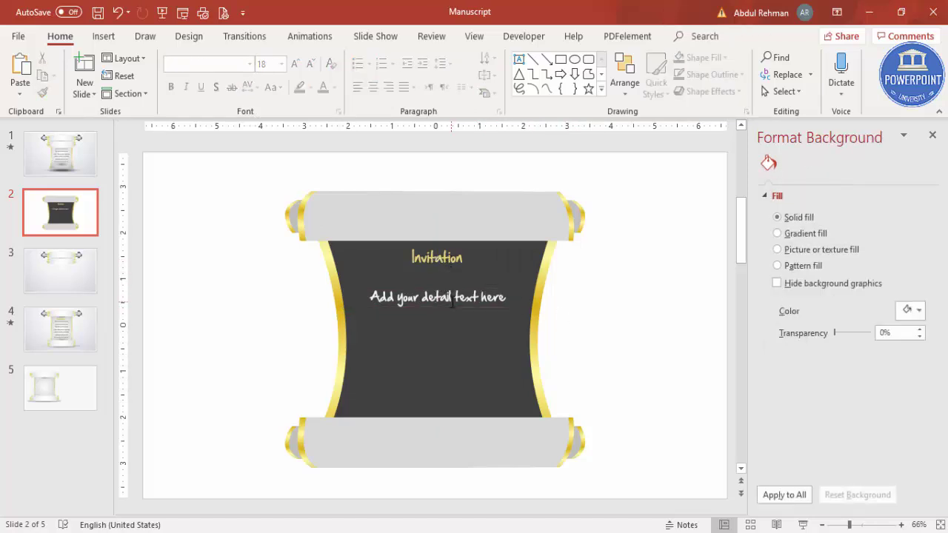
{"action": "left_click", "coordinate": [443, 261]}
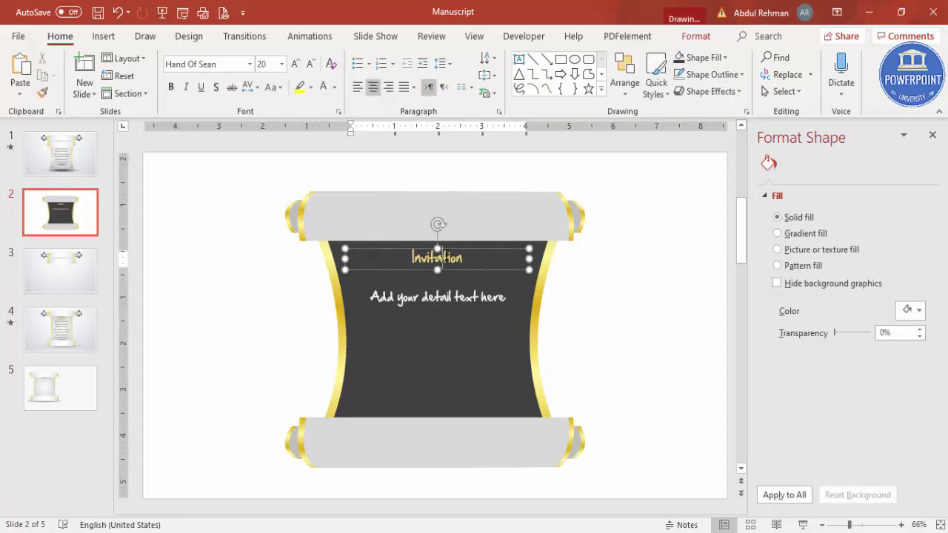
Group both text boxes with the scroll and send the group back two layers behind the rolls.
{"action": "left_click", "coordinate": [442, 297], "text": "shift"}
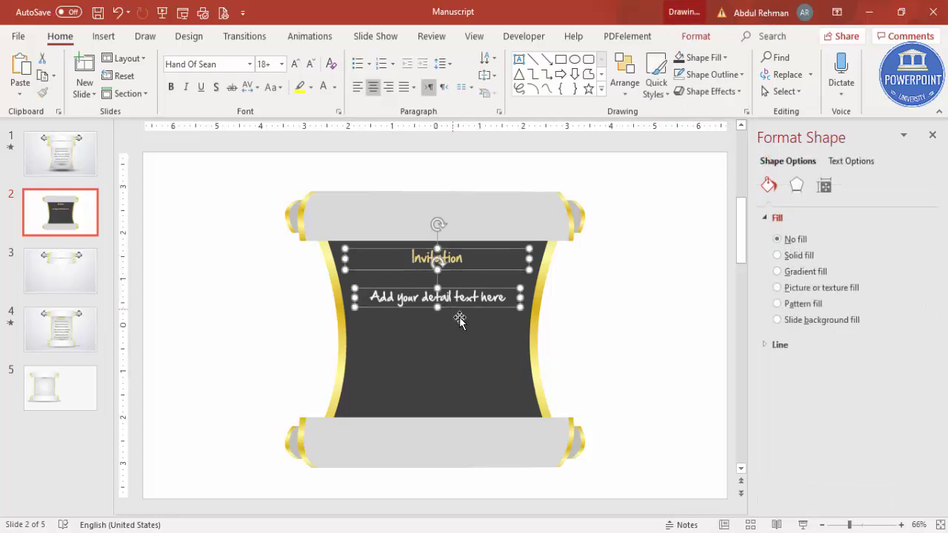
{"action": "left_click", "coordinate": [476, 354], "text": "shift"}
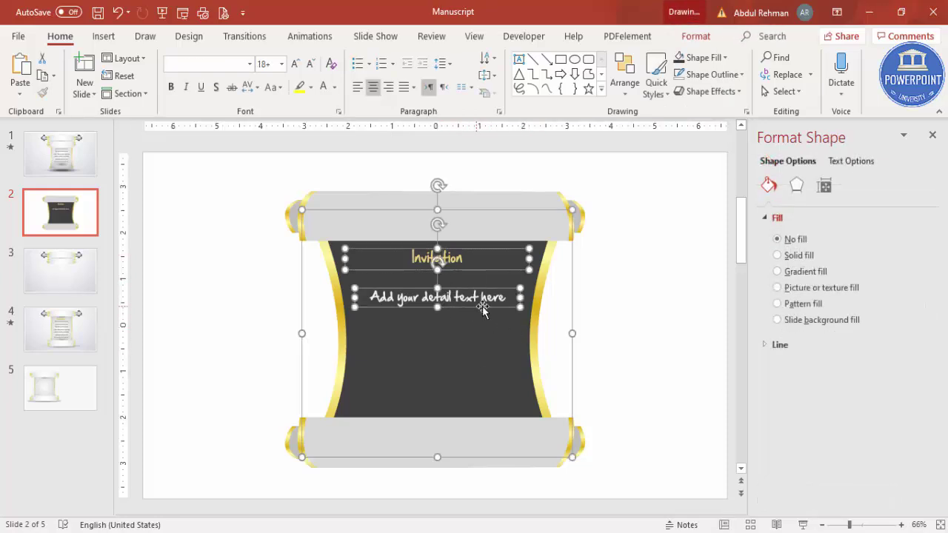
{"action": "key", "text": "ctrl+g"}
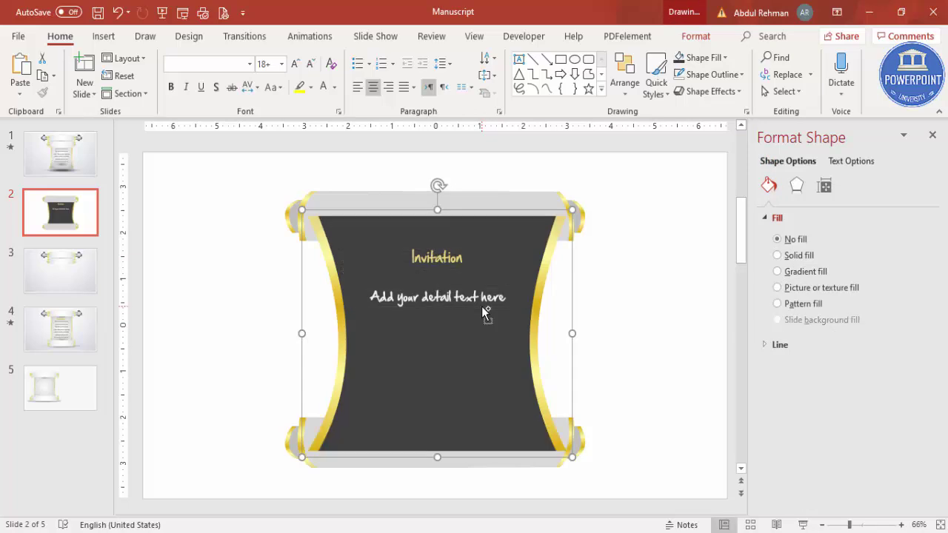
{"action": "left_click", "coordinate": [690, 42]}
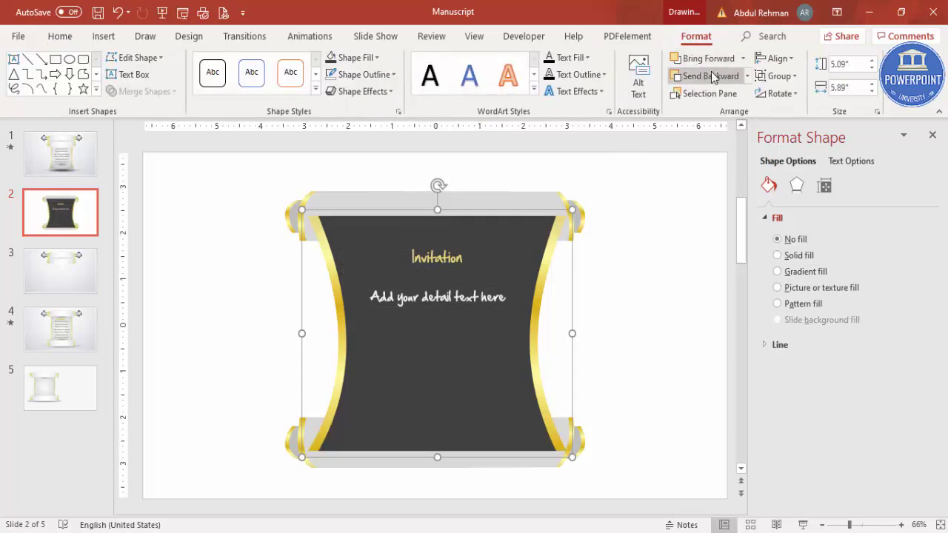
{"action": "left_click", "coordinate": [715, 73]}
{"action": "left_click", "coordinate": [715, 73]}
{"action": "left_click", "coordinate": [643, 245]}
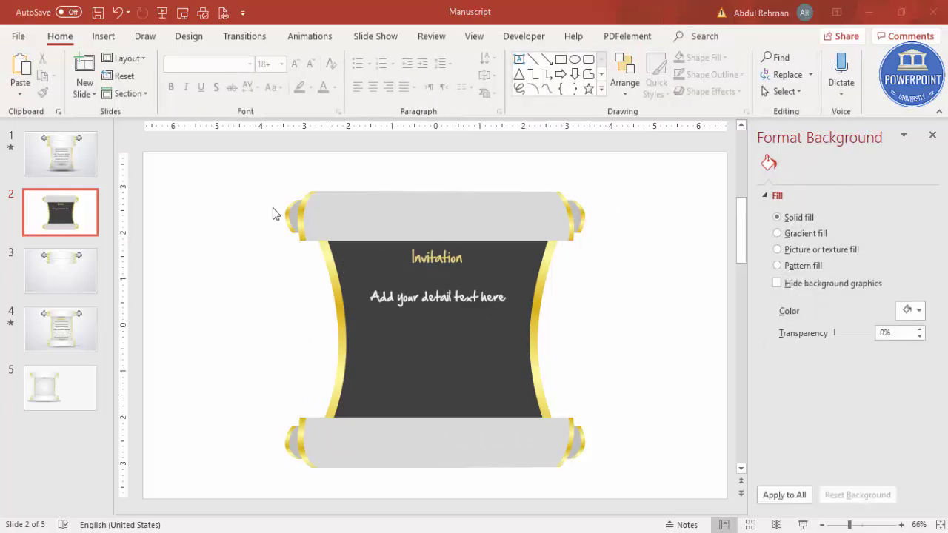
{"action": "left_click", "coordinate": [103, 36]}
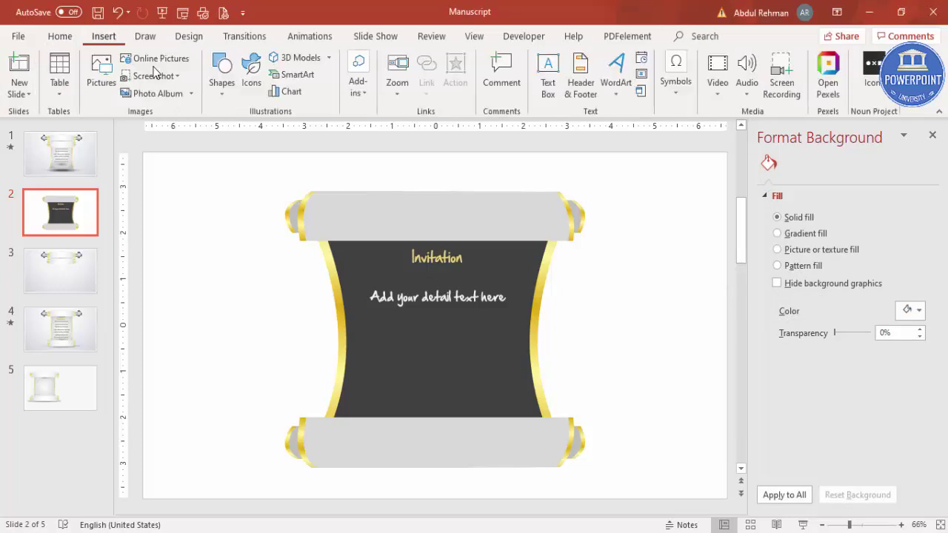
Draw a long outline-free rectangle across the top roller.
{"action": "left_click", "coordinate": [224, 94]}
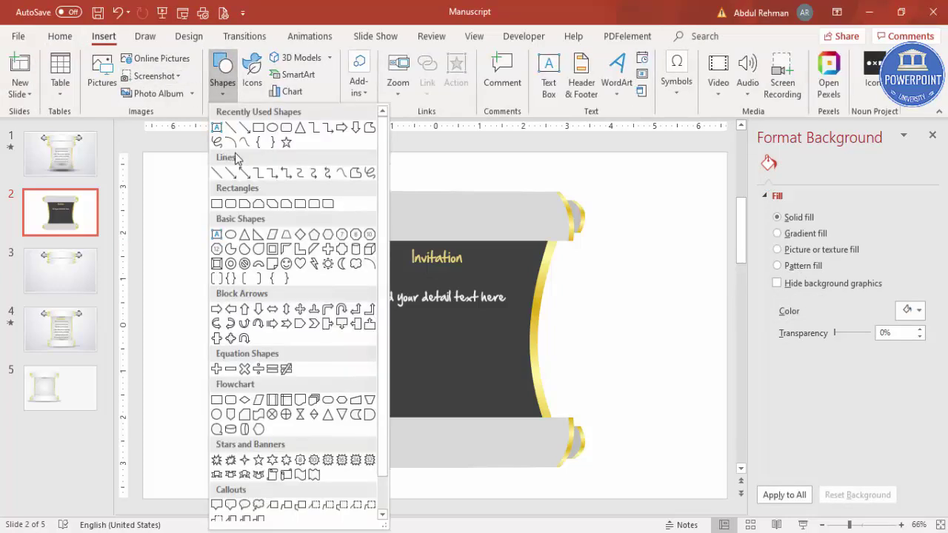
{"action": "left_click", "coordinate": [234, 210]}
{"action": "left_click_drag", "start_coordinate": [258, 207], "coordinate": [621, 226]}
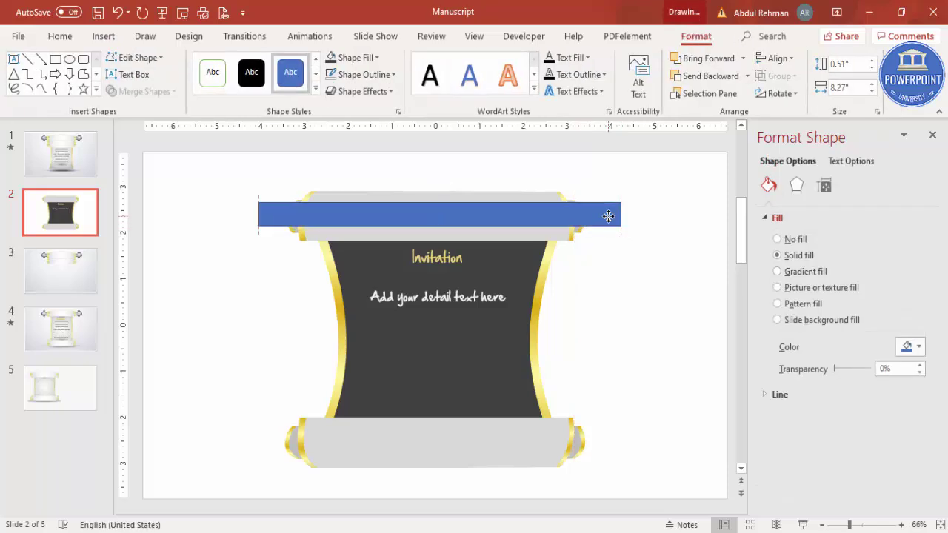
{"action": "left_click", "coordinate": [382, 77]}
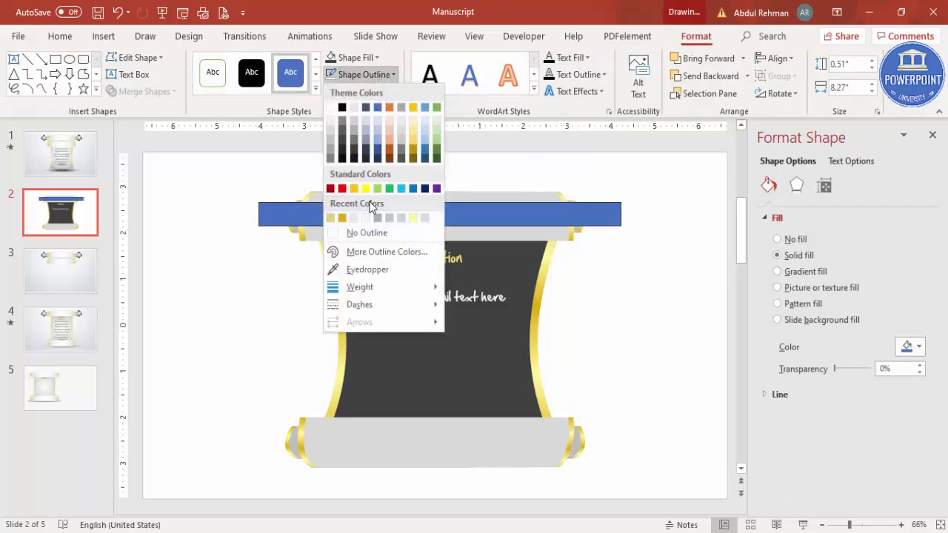
{"action": "left_click", "coordinate": [386, 231]}
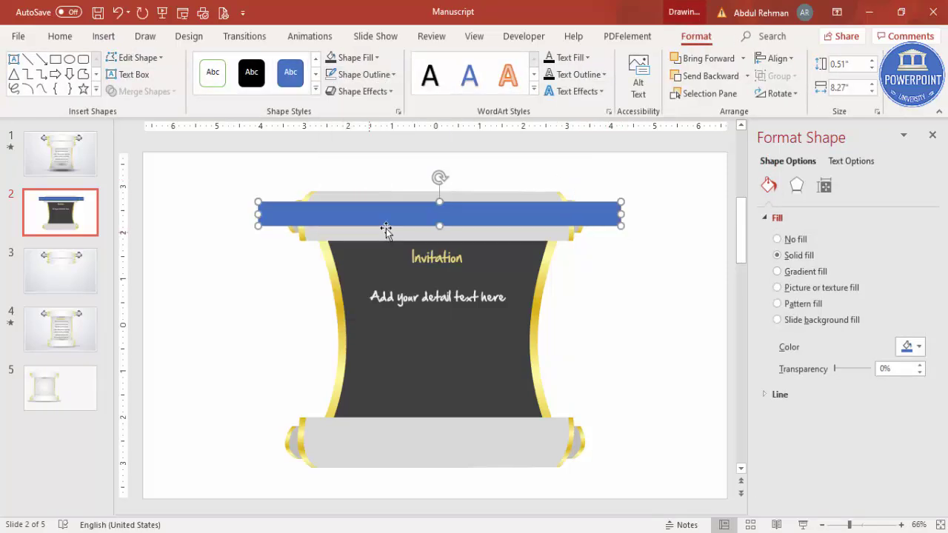
Give the rod a gradient: black at 0%, white at 34%, light at 73%, black at the end.
{"action": "left_click", "coordinate": [821, 272]}
{"action": "left_click_drag", "start_coordinate": [859, 454], "coordinate": [791, 451]}
{"action": "left_click", "coordinate": [914, 476]}
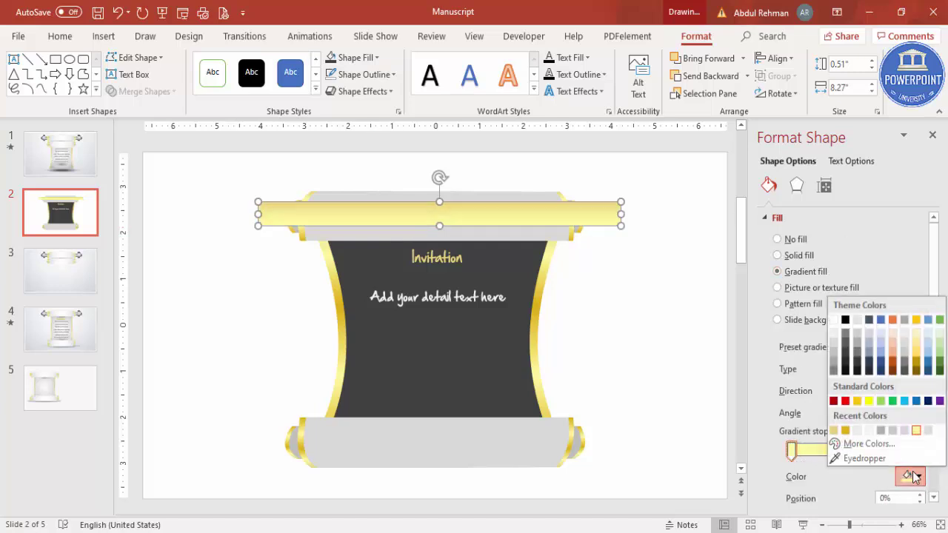
{"action": "left_click", "coordinate": [845, 323]}
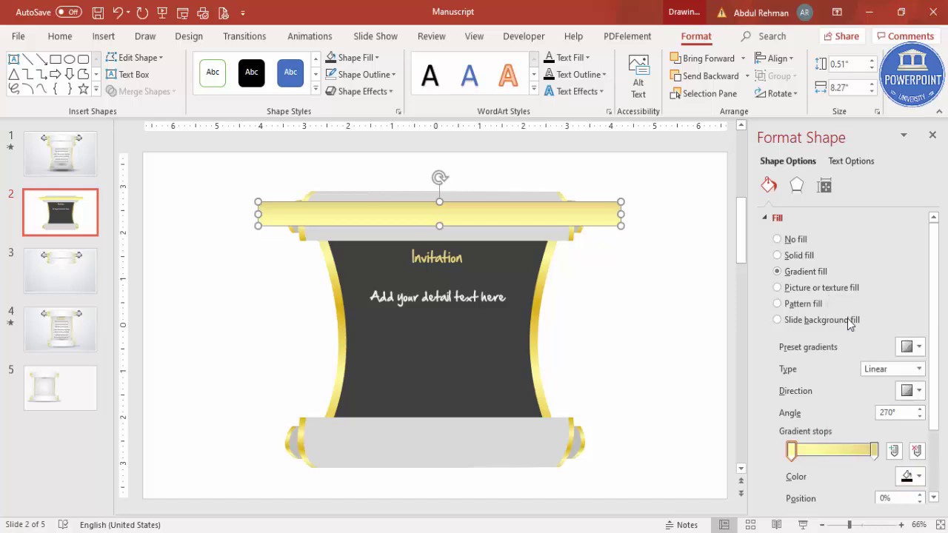
{"action": "left_click", "coordinate": [819, 457]}
{"action": "left_click", "coordinate": [913, 476]}
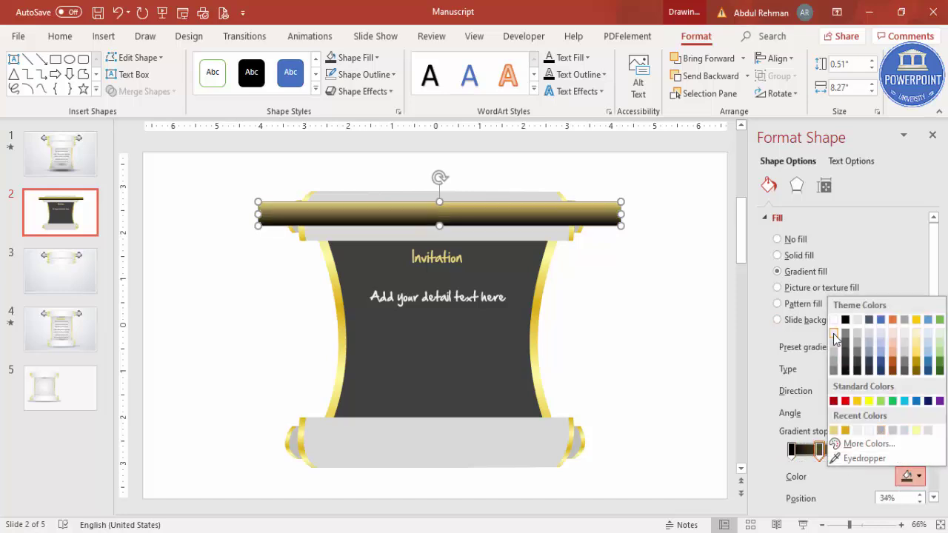
{"action": "left_click", "coordinate": [834, 333]}
{"action": "left_click", "coordinate": [853, 450]}
{"action": "left_click", "coordinate": [913, 476]}
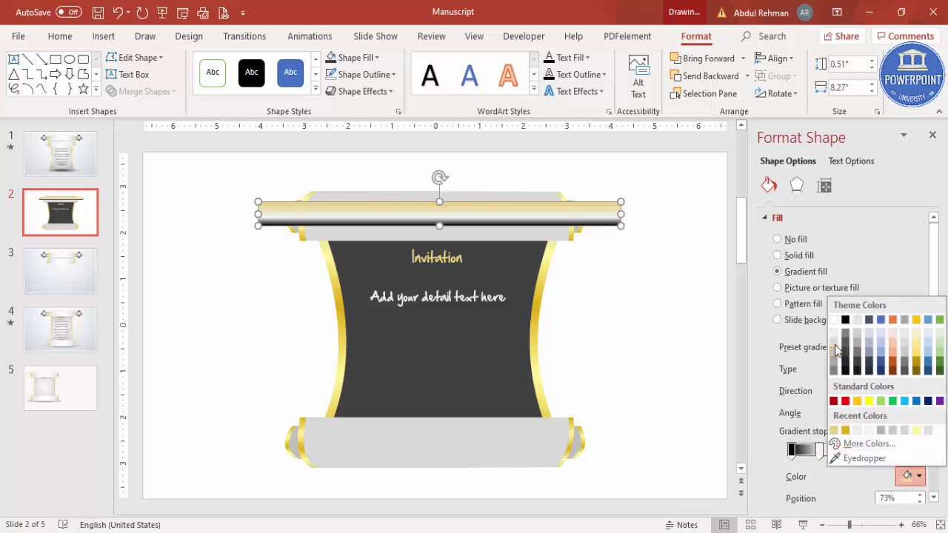
{"action": "left_click", "coordinate": [835, 345]}
{"action": "left_click", "coordinate": [877, 449]}
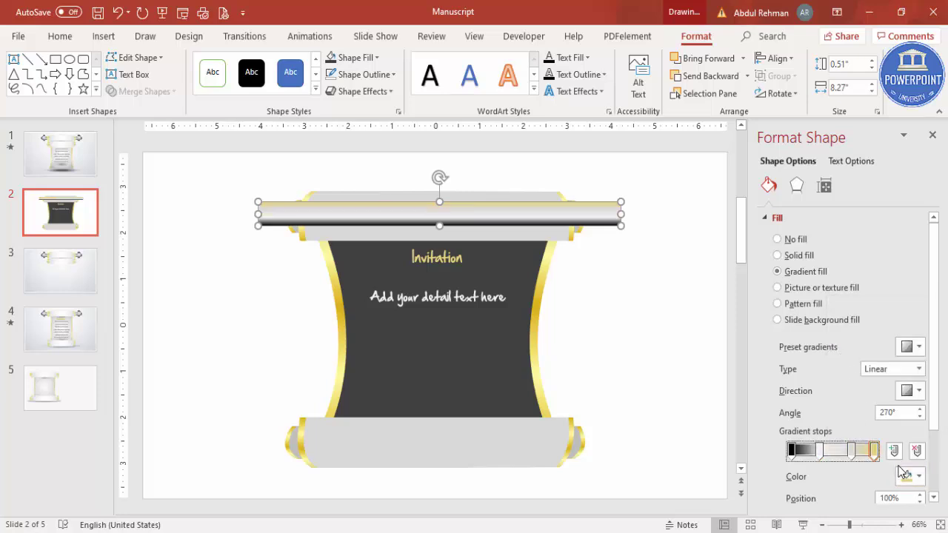
{"action": "left_click", "coordinate": [909, 476]}
{"action": "left_click", "coordinate": [846, 321]}
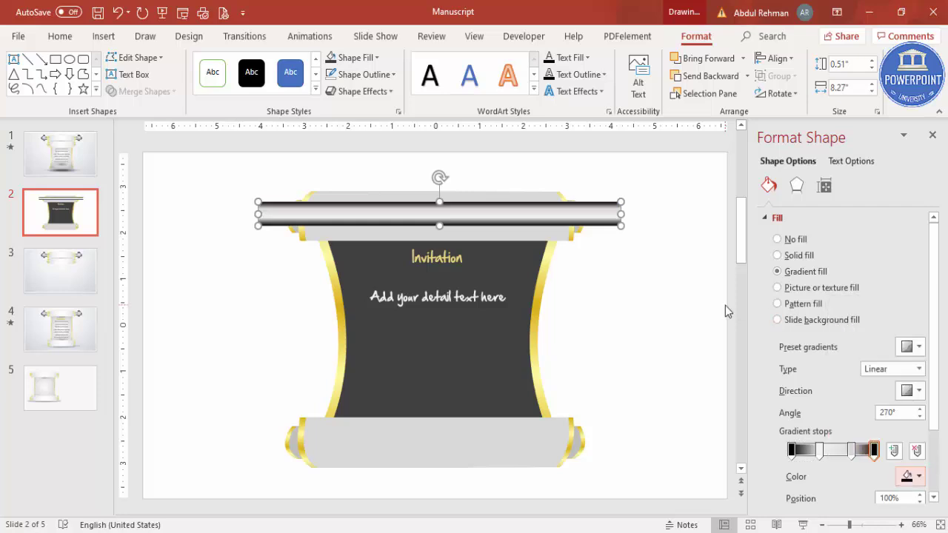
{"action": "left_click", "coordinate": [725, 305]}
Send the rod behind the scroll and adjust it over the top roller.
{"action": "left_click", "coordinate": [606, 221]}
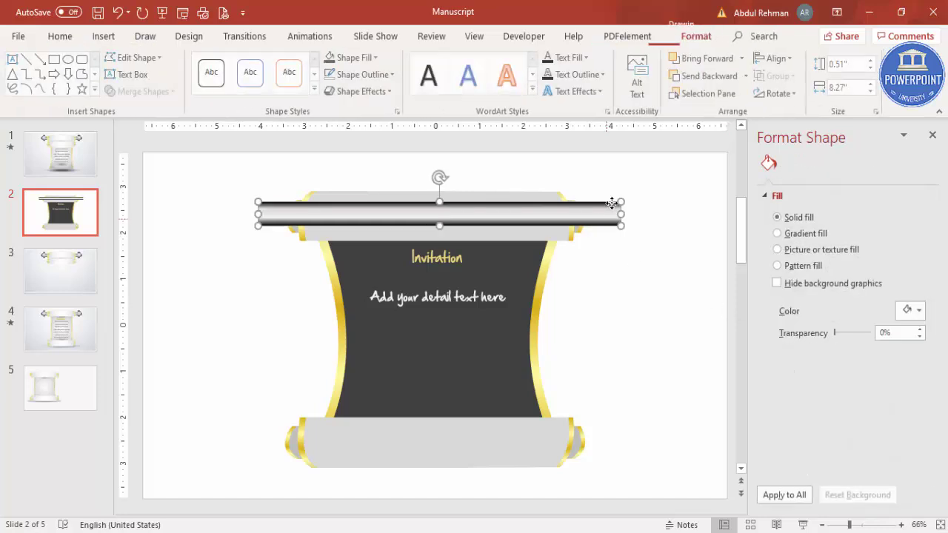
{"action": "left_click", "coordinate": [710, 76]}
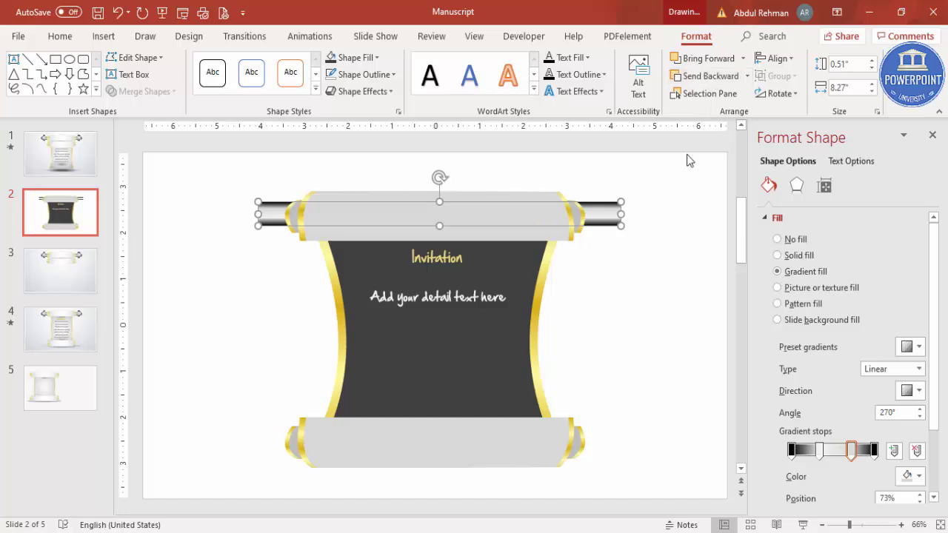
{"action": "left_click", "coordinate": [679, 221]}
{"action": "left_click", "coordinate": [593, 210]}
{"action": "left_click", "coordinate": [628, 231]}
{"action": "left_click", "coordinate": [615, 222]}
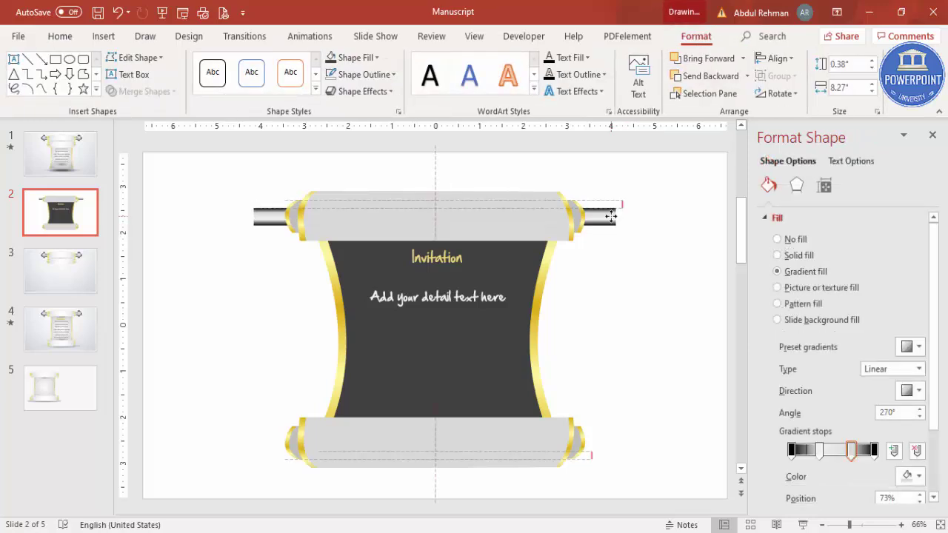
{"action": "left_click", "coordinate": [641, 255]}
{"action": "left_click", "coordinate": [103, 35]}
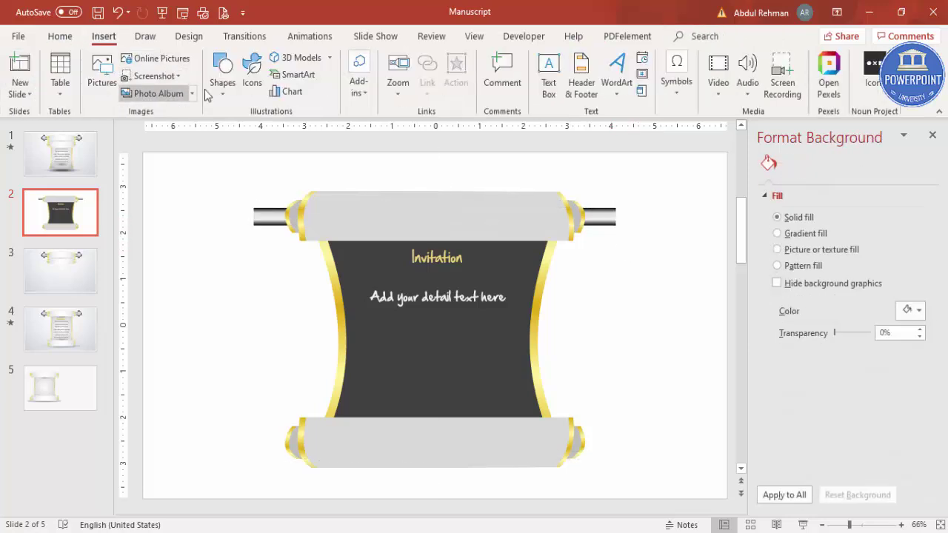
Add a small outline-free gradient cap at the rod's left end and copy it to the right end.
{"action": "left_click", "coordinate": [222, 74]}
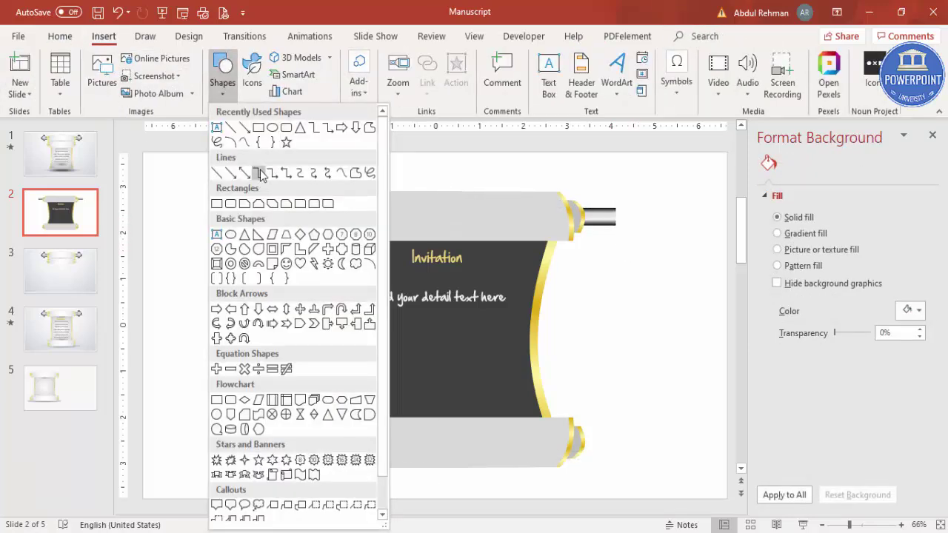
{"action": "left_click", "coordinate": [220, 205]}
{"action": "left_click_drag", "start_coordinate": [262, 237], "coordinate": [264, 232]}
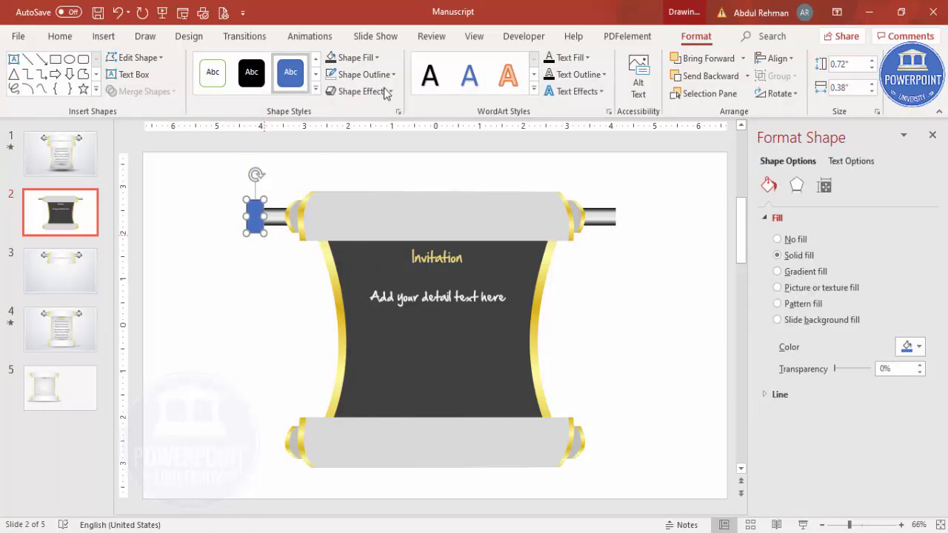
{"action": "left_click", "coordinate": [376, 74]}
{"action": "left_click", "coordinate": [365, 232]}
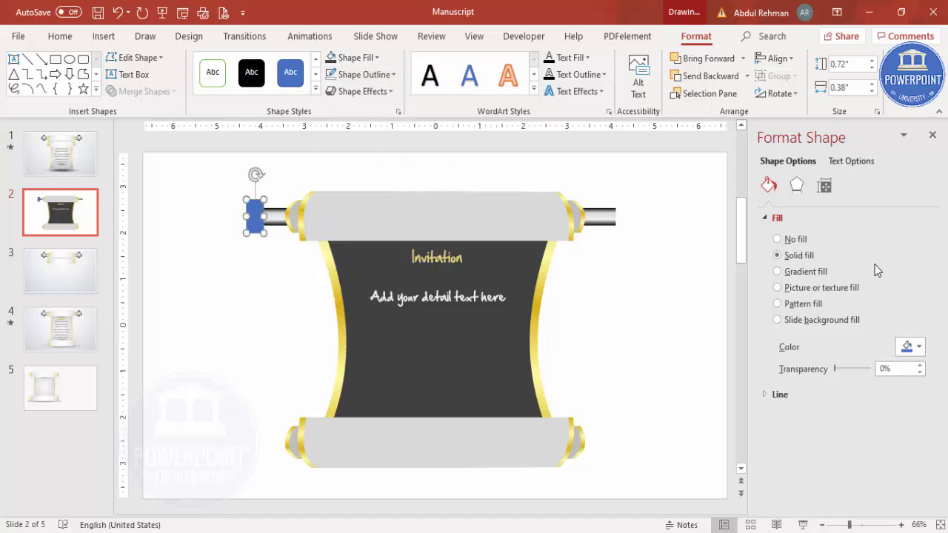
{"action": "left_click", "coordinate": [806, 272]}
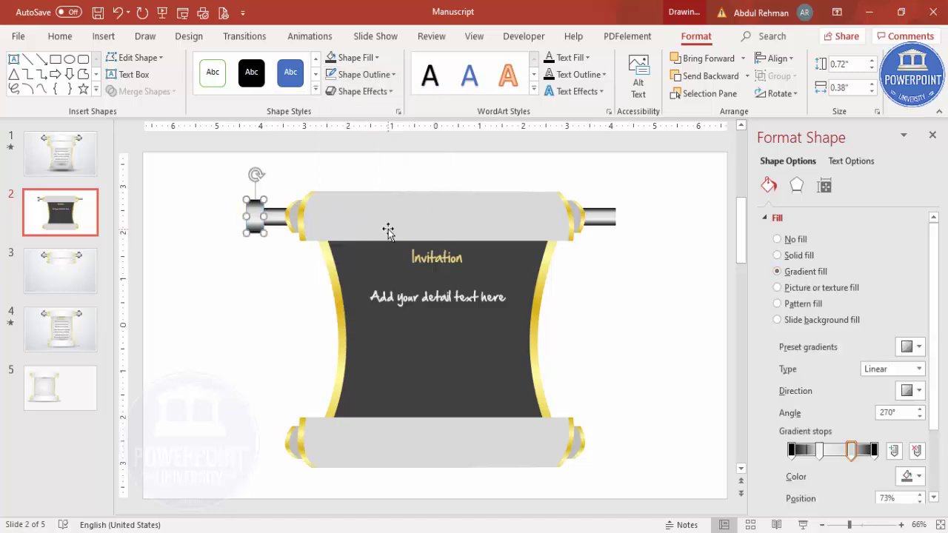
{"action": "left_click_drag", "start_coordinate": [254, 229], "coordinate": [618, 216]}
{"action": "left_click", "coordinate": [639, 264]}
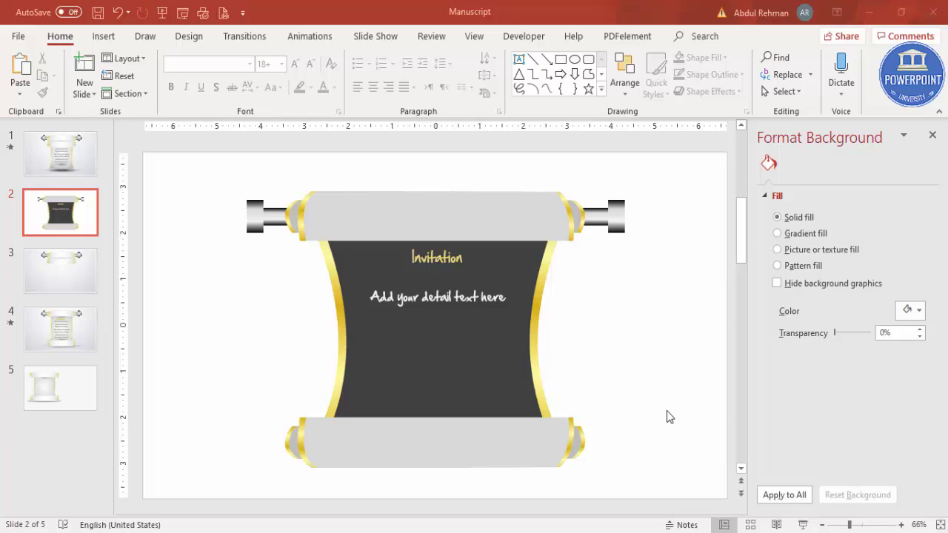
Apply a Wipe entrance animation from the top to the whole scroll group.
{"action": "left_click", "coordinate": [245, 37]}
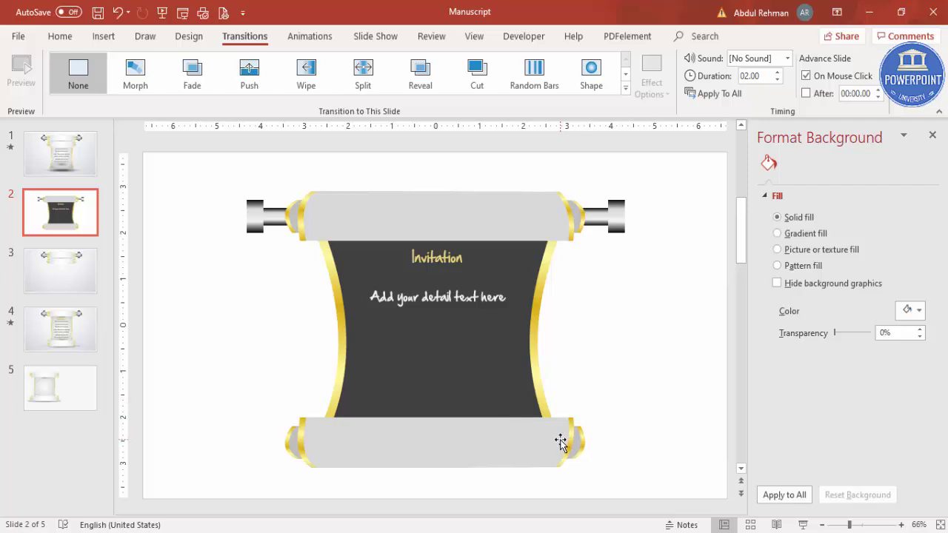
{"action": "left_click", "coordinate": [537, 259]}
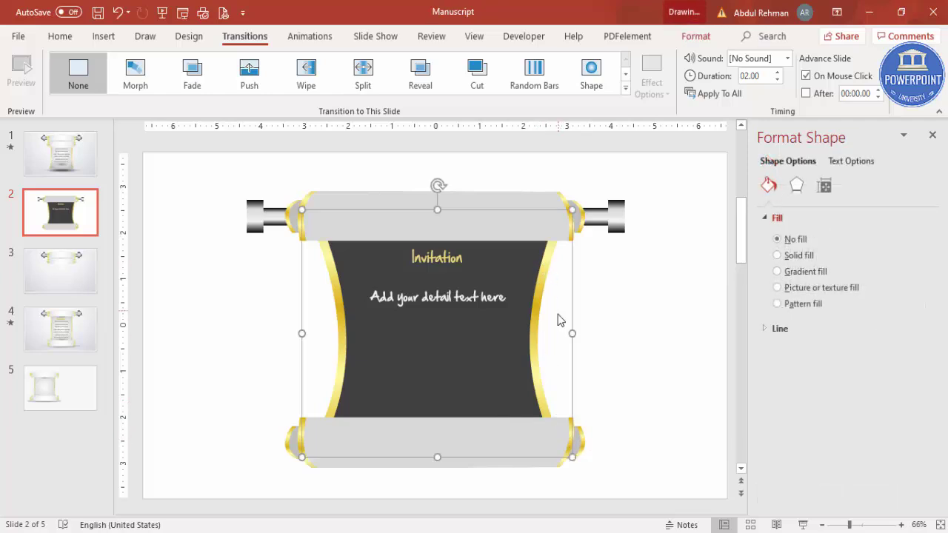
{"action": "left_click", "coordinate": [933, 135]}
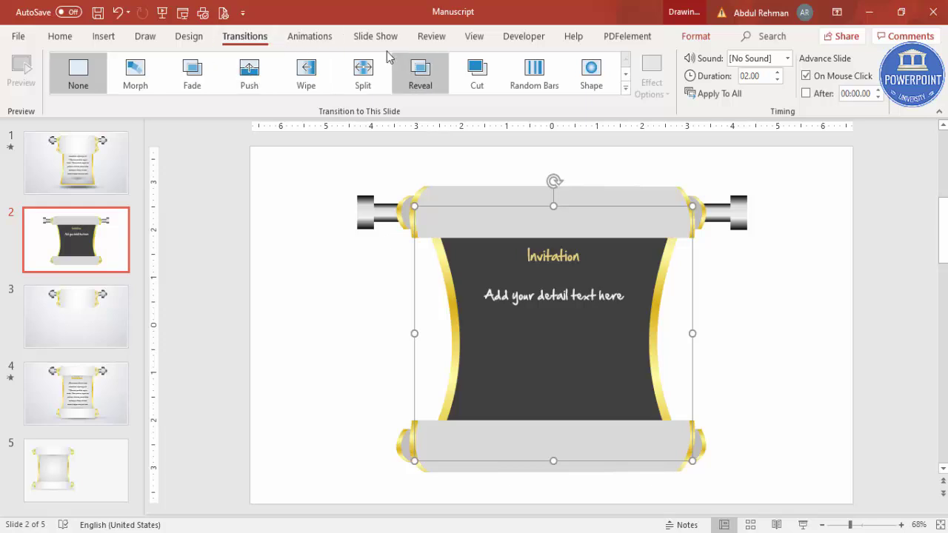
{"action": "left_click", "coordinate": [329, 41]}
{"action": "left_click", "coordinate": [667, 60]}
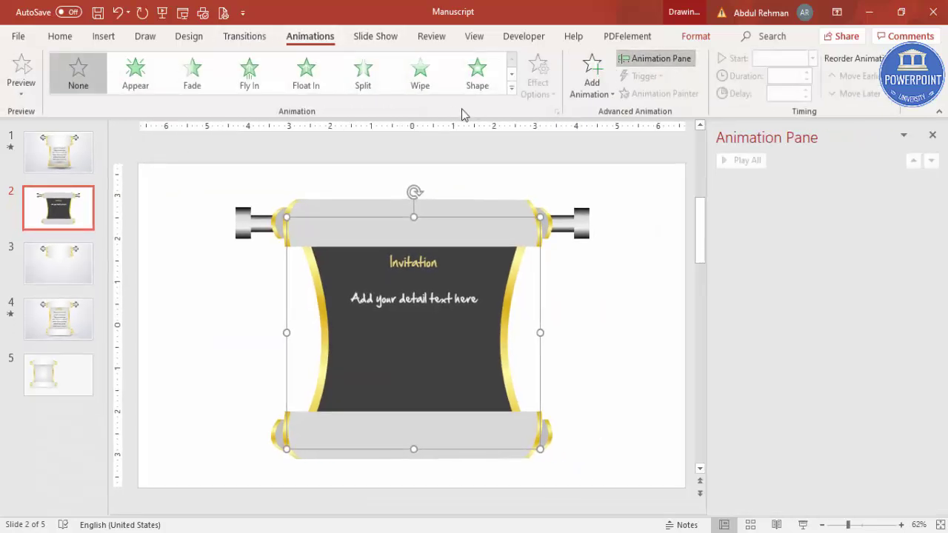
{"action": "left_click", "coordinate": [423, 87]}
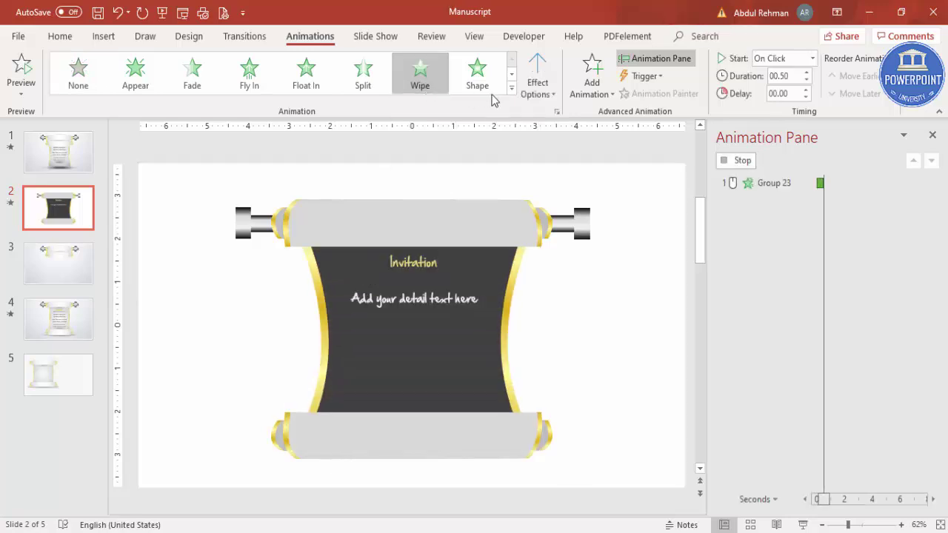
{"action": "left_click", "coordinate": [527, 92]}
{"action": "left_click", "coordinate": [565, 235]}
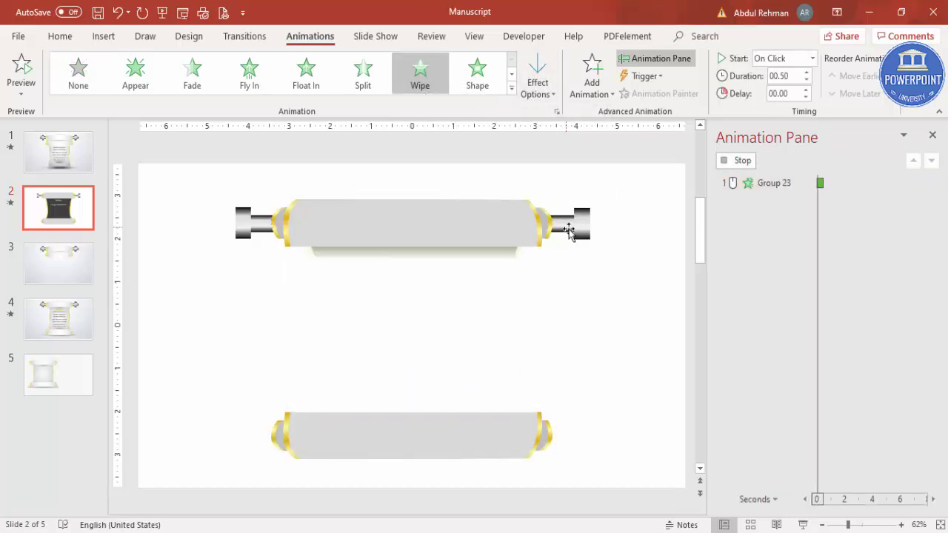
Set the Wipe duration to 2 seconds and move the bottom roller up beneath the top roller.
{"action": "double_click", "coordinate": [771, 186]}
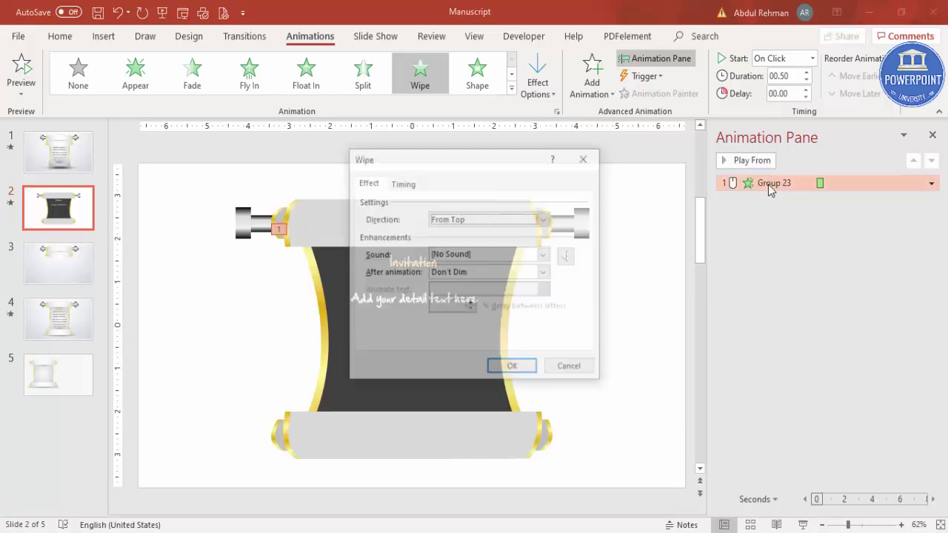
{"action": "left_click", "coordinate": [412, 185]}
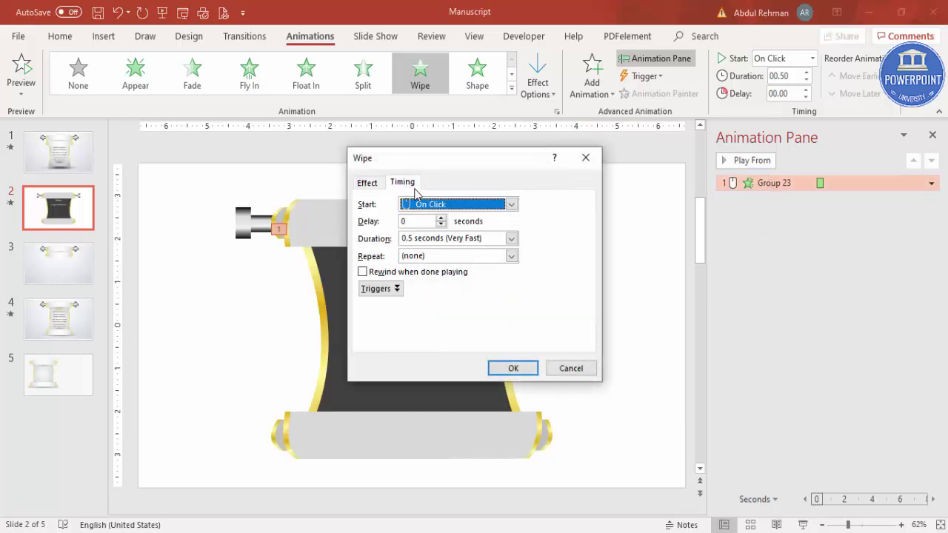
{"action": "left_click", "coordinate": [511, 239]}
{"action": "left_click", "coordinate": [478, 281]}
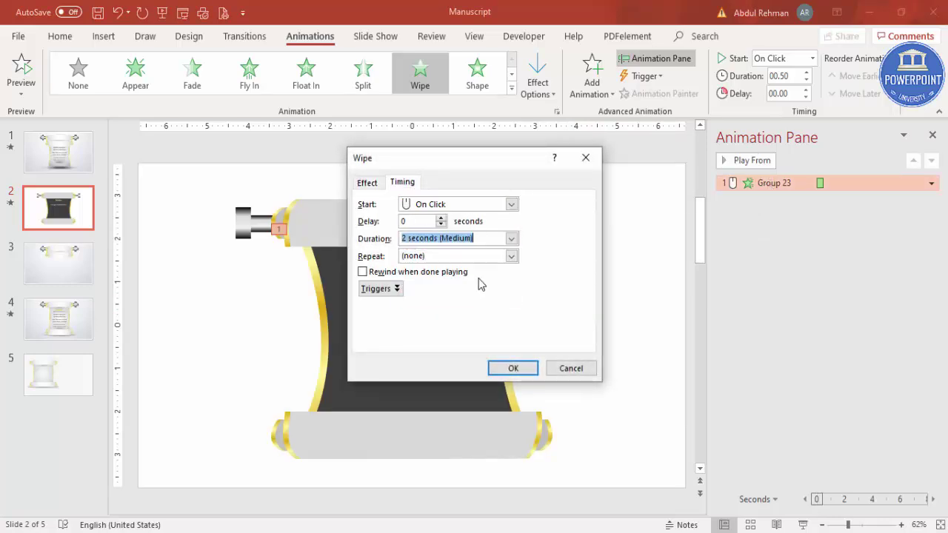
{"action": "left_click", "coordinate": [513, 368]}
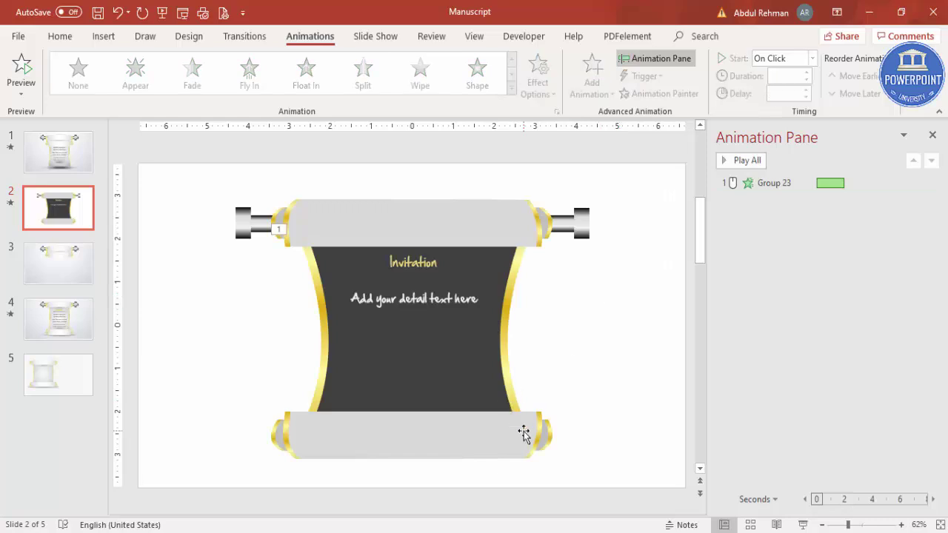
{"action": "left_click", "coordinate": [525, 434]}
{"action": "left_click_drag", "start_coordinate": [522, 436], "coordinate": [525, 274]}
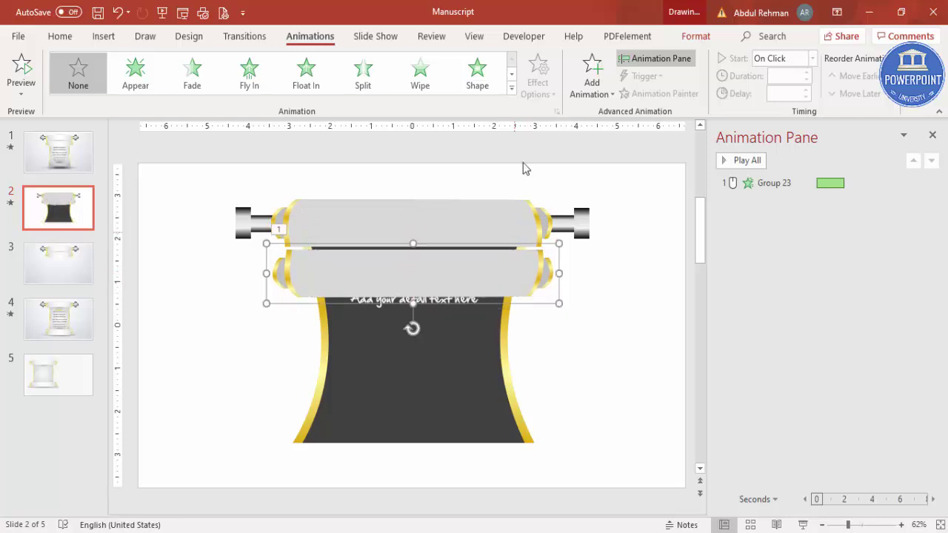
Add a Lines motion path to the bottom roller, extended down to the scroll's bottom.
{"action": "left_click", "coordinate": [591, 89]}
{"action": "scroll", "coordinate": [622, 355], "scroll_direction": "down", "scroll_amount": 5}
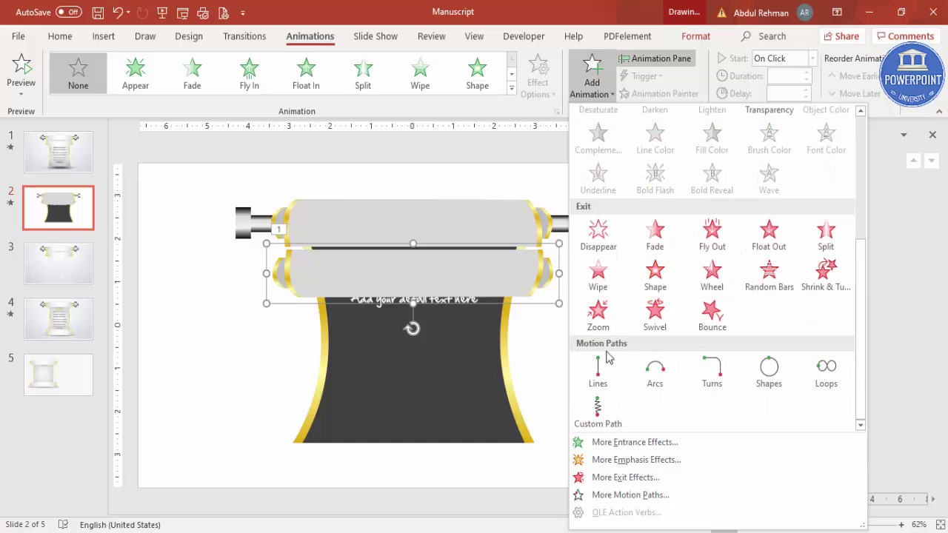
{"action": "left_click", "coordinate": [598, 370]}
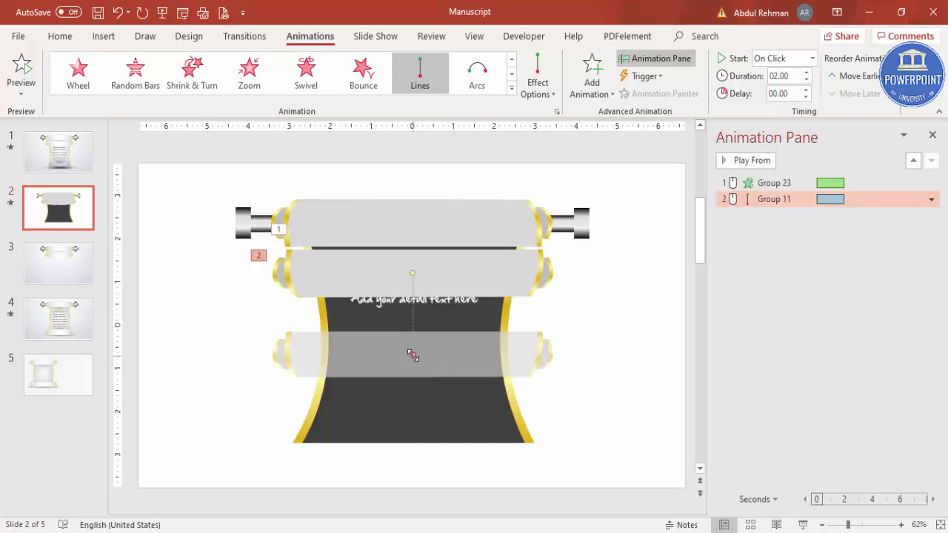
{"action": "left_click_drag", "start_coordinate": [411, 356], "coordinate": [403, 439]}
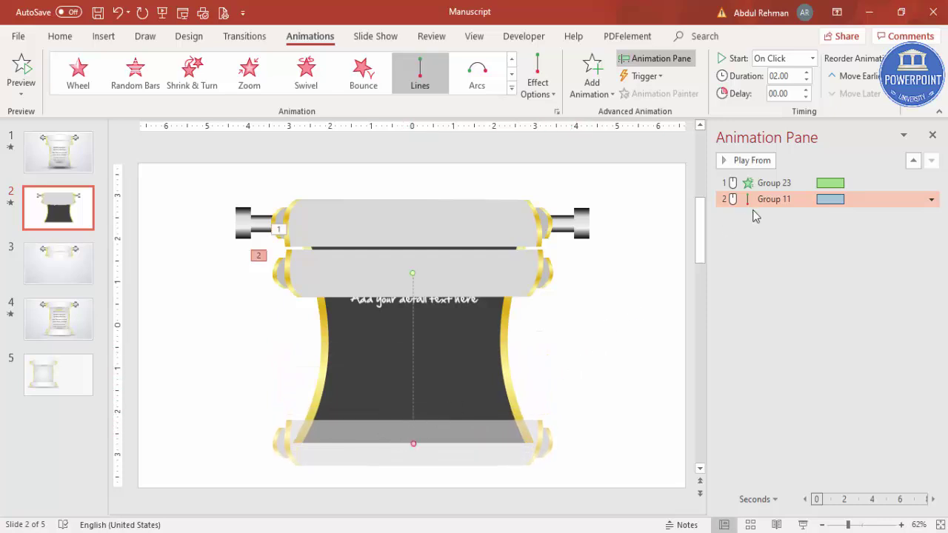
Make the roller's motion start With Previous and preview all the slide's animations.
{"action": "left_click", "coordinate": [813, 58]}
{"action": "left_click", "coordinate": [791, 90]}
{"action": "left_click", "coordinate": [657, 237]}
{"action": "left_click", "coordinate": [728, 162]}
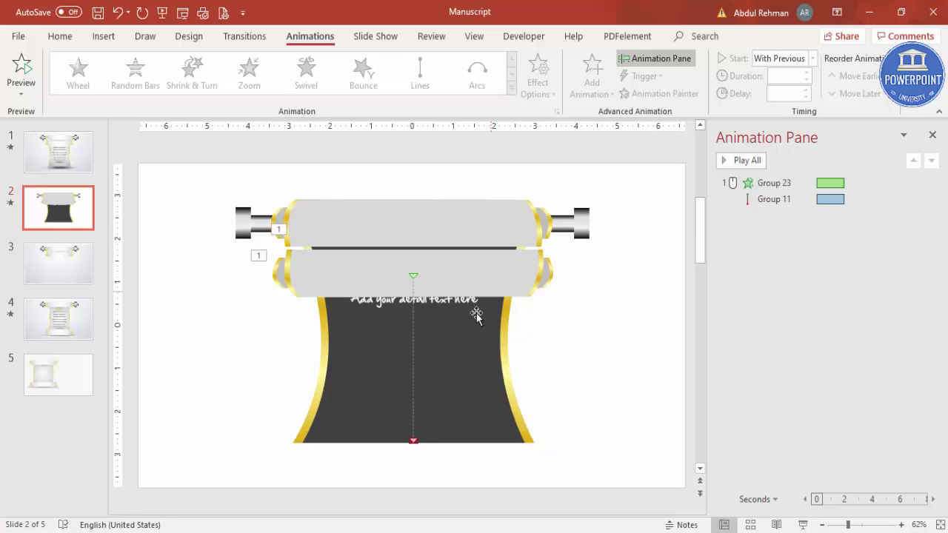
{"action": "left_click", "coordinate": [245, 36]}
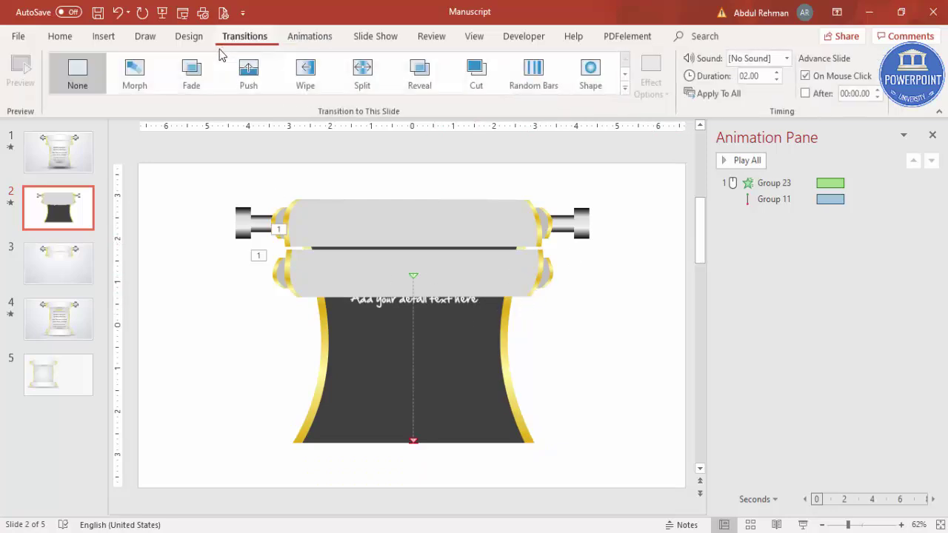